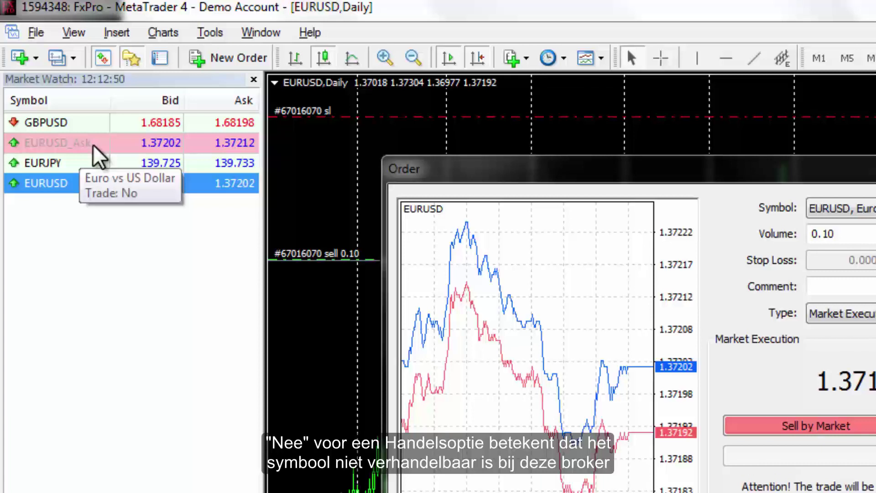
# Check the trading details of EURUSD_Ask and EURJPY in the symbol list and close the Order window
pyautogui.moveTo(73, 196)
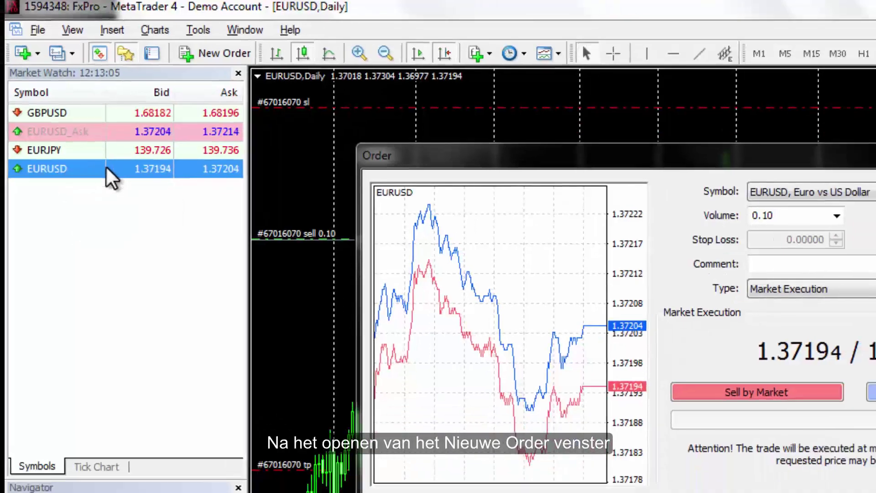
pyautogui.moveTo(130, 154)
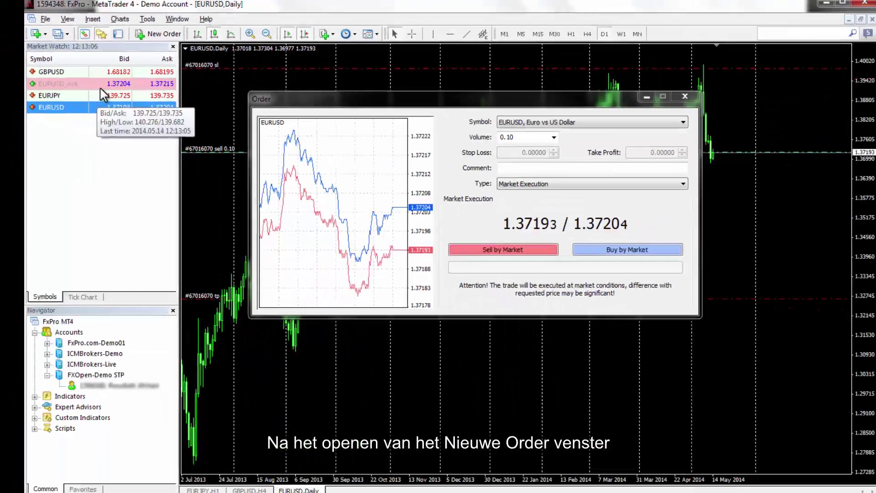
pyautogui.click(706, 99)
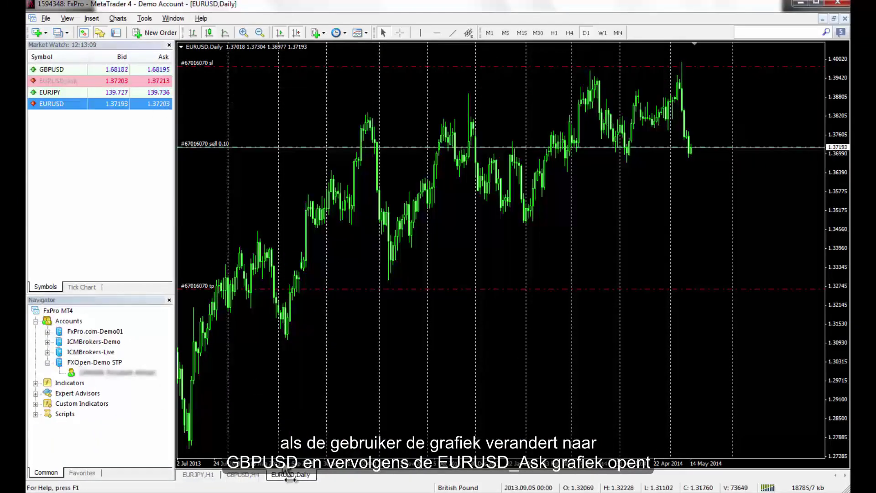
# Switch to the GBPUSD H4 chart and open a new chart for the EURUSD_Ask symbol
pyautogui.click(243, 474)
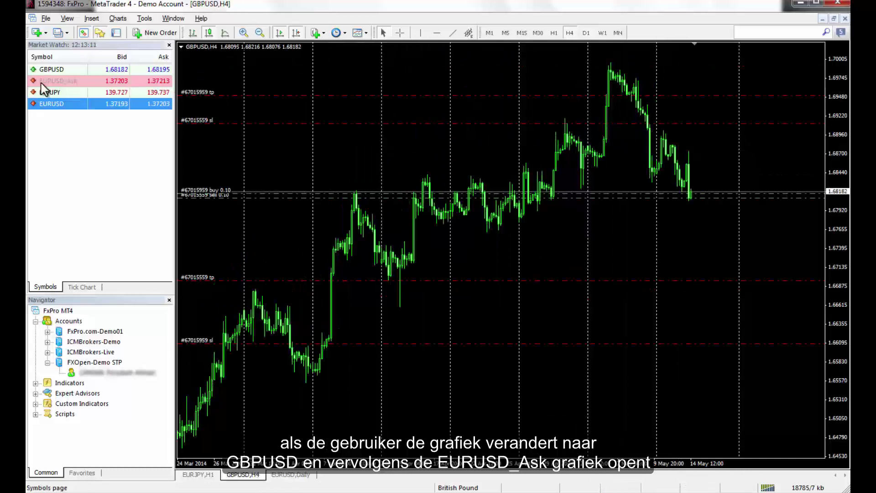
pyautogui.click(103, 80)
pyautogui.rightClick(107, 81)
pyautogui.click(142, 104)
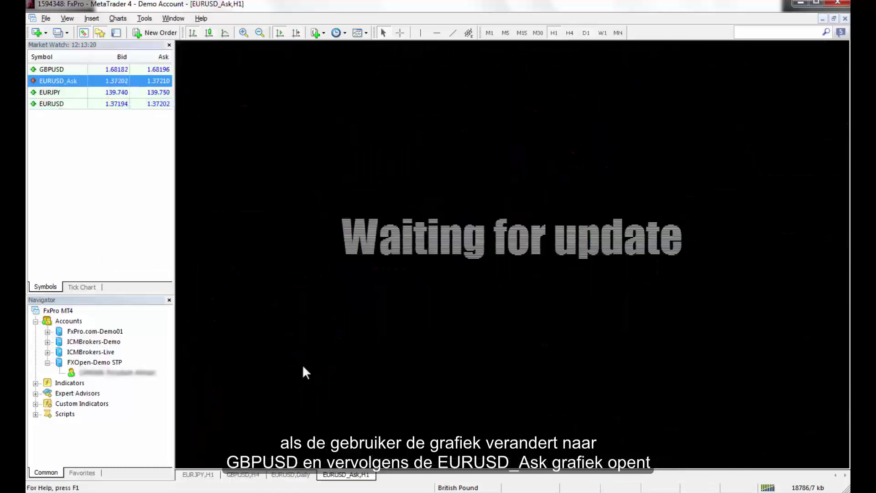
# Start a new order and set its symbol to EURUSD, Euro vs US Dollar
pyautogui.click(156, 36)
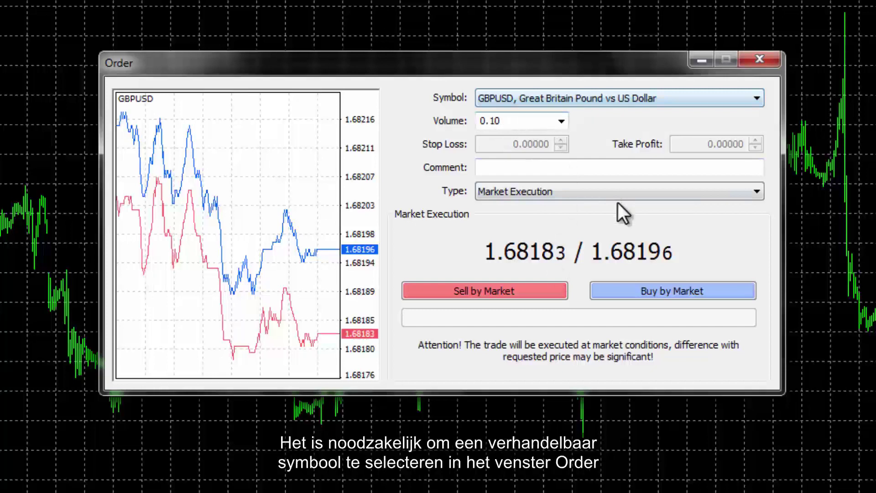
pyautogui.click(491, 98)
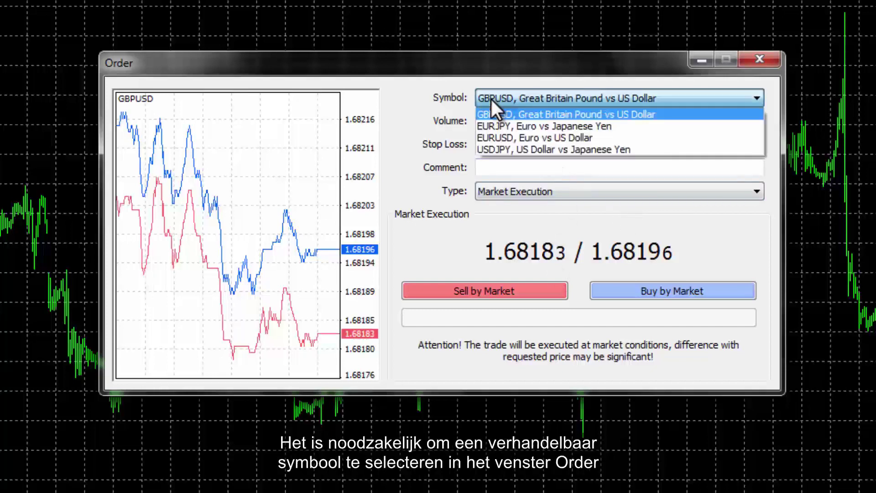
pyautogui.click(491, 99)
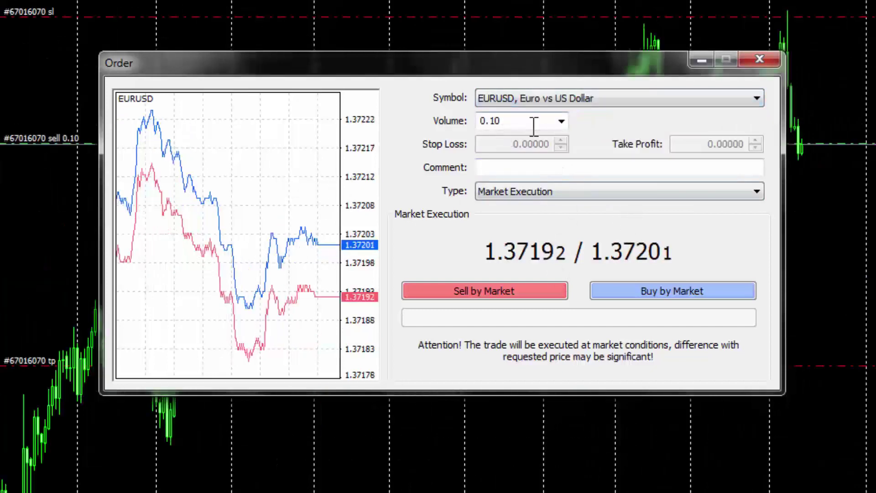
# Place a 0.10-lot EURUSD sell order at market, followed by a EURUSD buy order at market
pyautogui.click(560, 121)
pyautogui.click(557, 123)
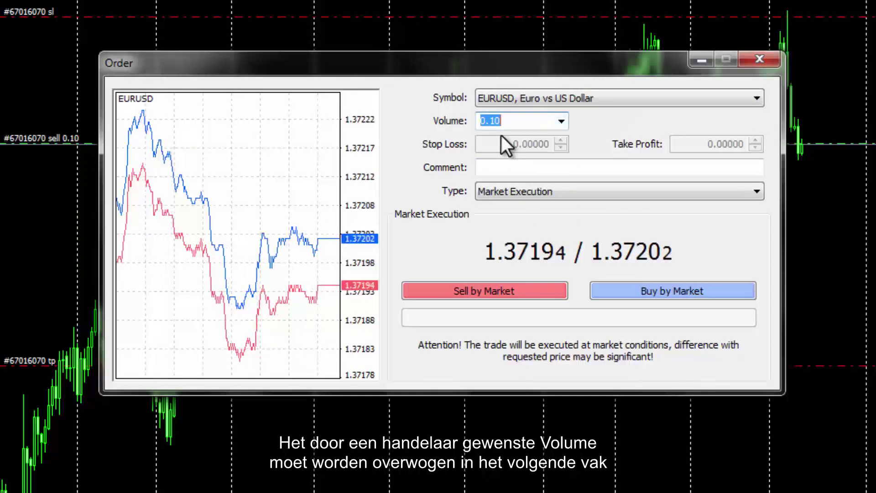
pyautogui.click(567, 167)
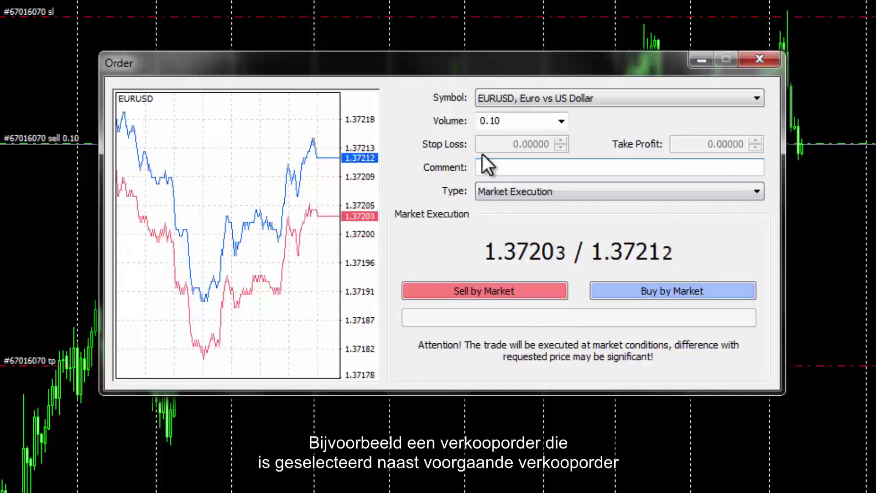
pyautogui.click(429, 290)
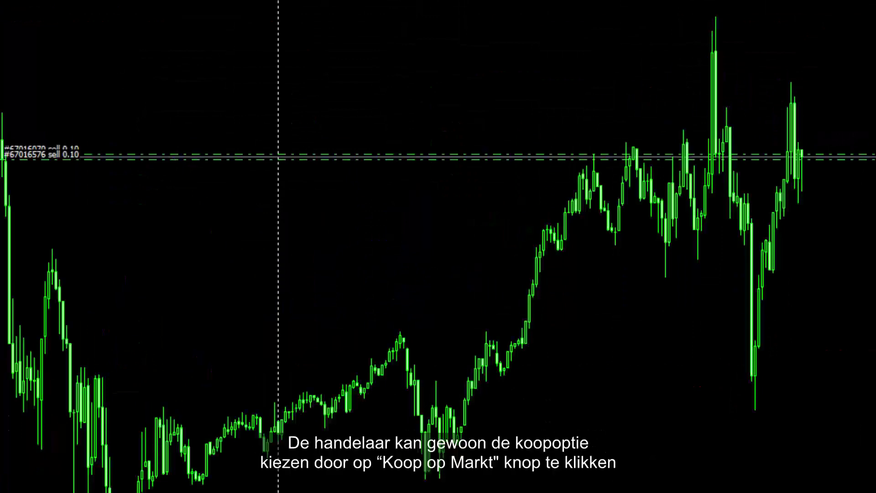
pyautogui.press('F9')
pyautogui.click(625, 291)
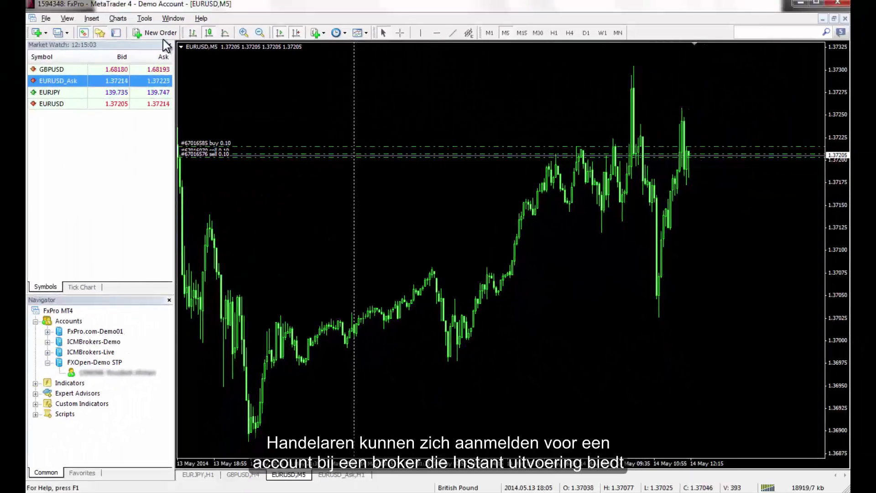
# Collapse the FXOpen-Demo STP accounts and log in to the FxPro.com-Demo01 demo account with the saved credentials
pyautogui.click(47, 362)
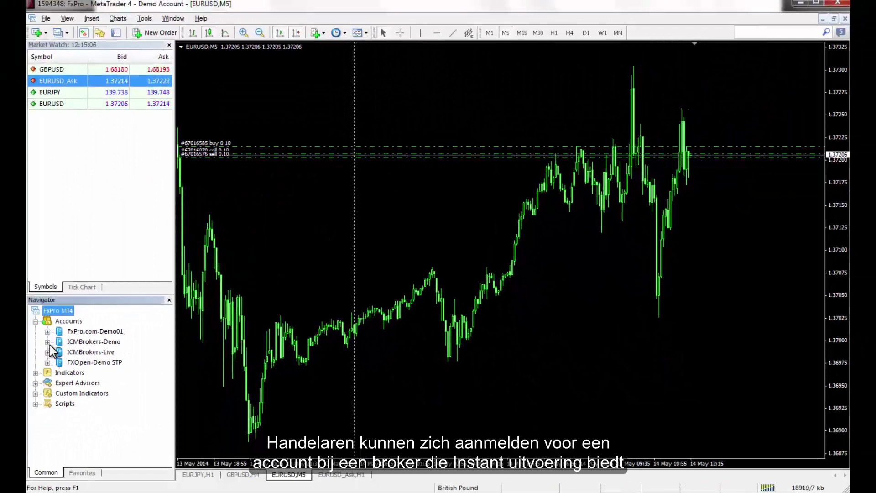
pyautogui.click(48, 332)
pyautogui.doubleClick(92, 341)
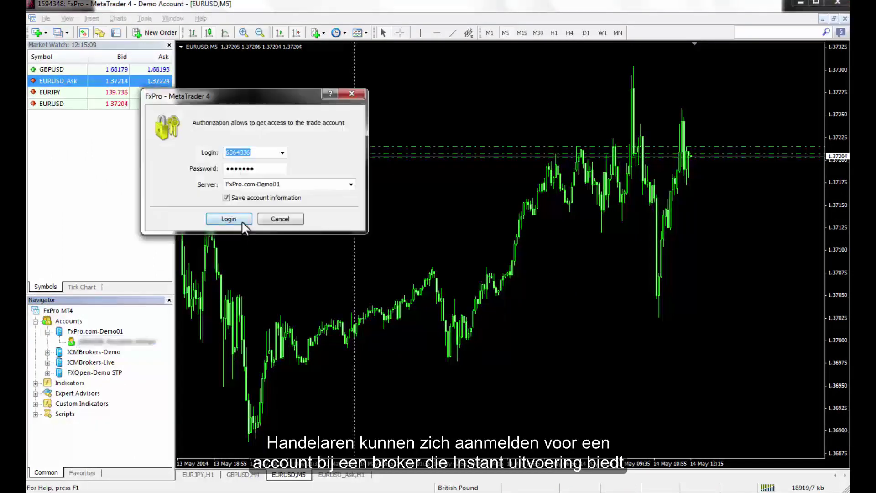
pyautogui.click(243, 221)
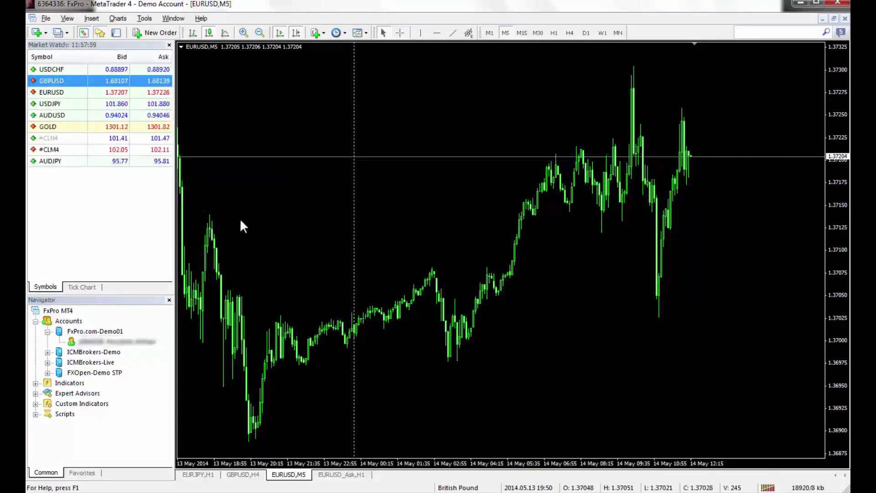
# Start a new instant-execution order for EURUSD and set its take profit to 1.37198
pyautogui.click(154, 32)
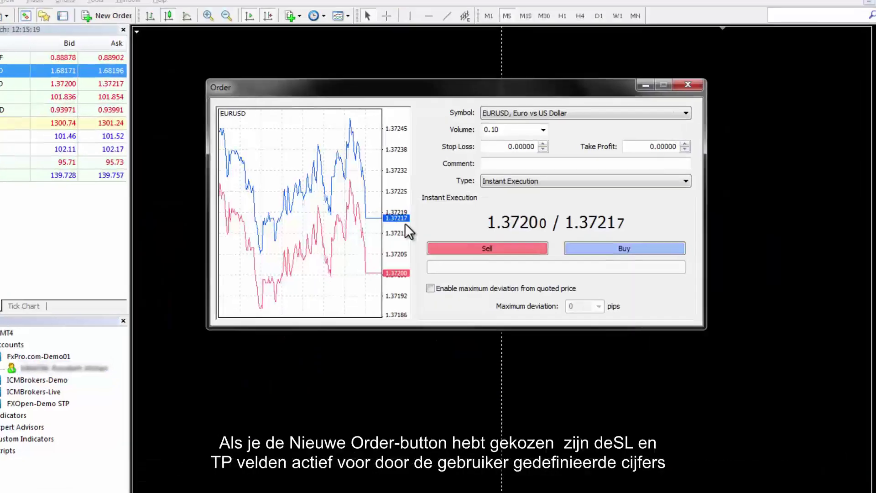
pyautogui.moveTo(514, 142); pyautogui.dragTo(561, 121)
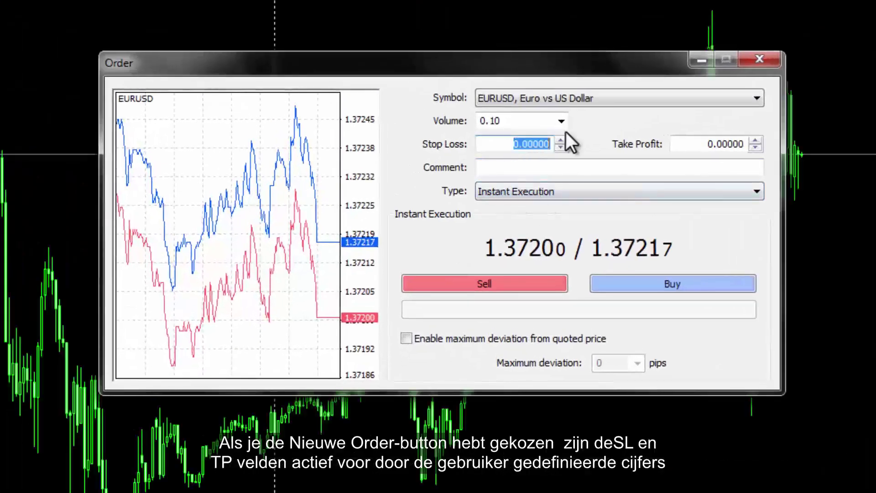
pyautogui.moveTo(705, 145); pyautogui.dragTo(748, 137)
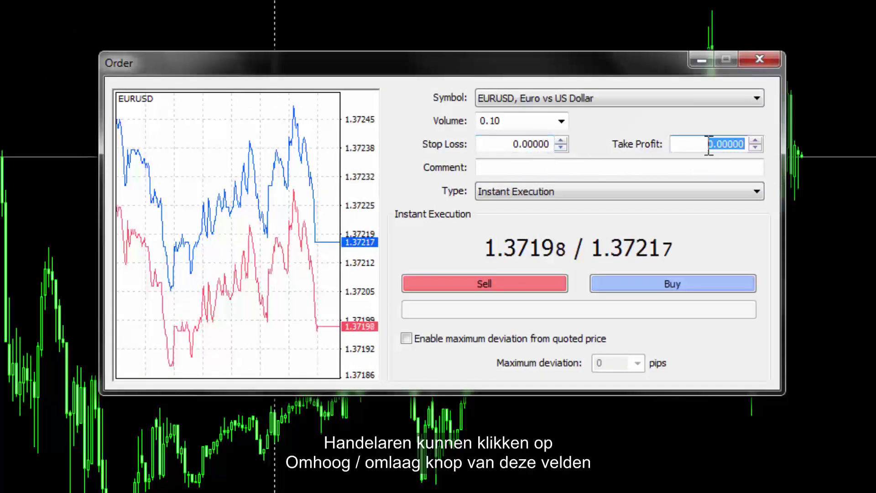
pyautogui.click(756, 145)
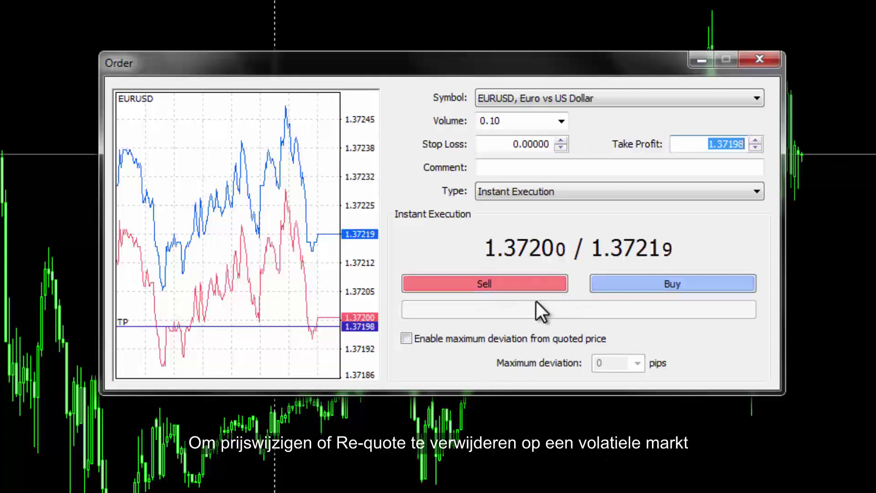
# Enable maximum deviation from quoted price and try 4 pips and 10 pips as the allowed deviation
pyautogui.click(405, 338)
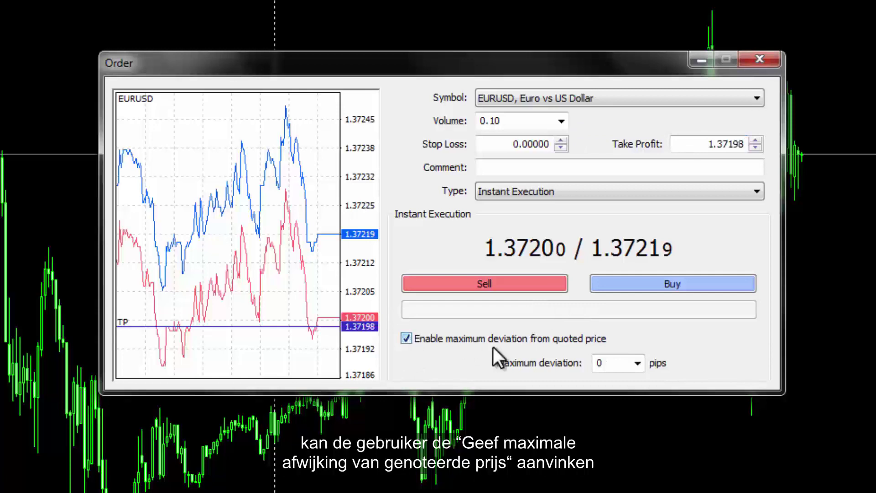
pyautogui.click(637, 364)
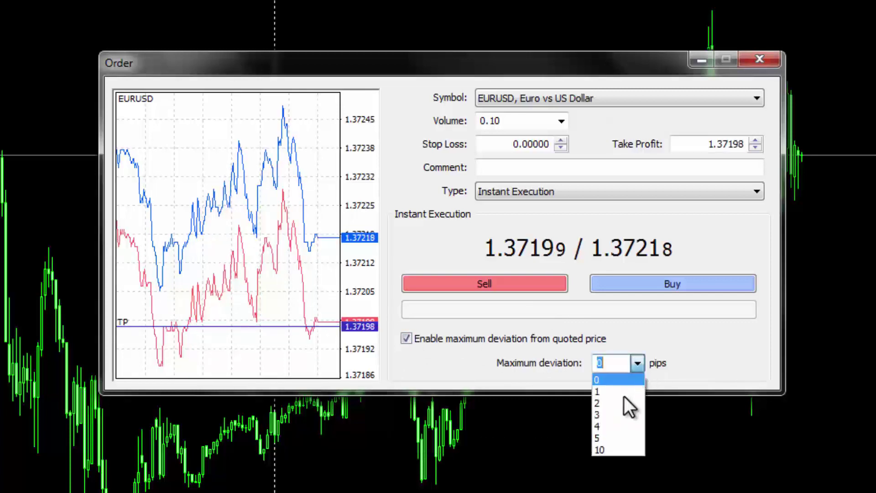
pyautogui.click(617, 426)
pyautogui.click(637, 363)
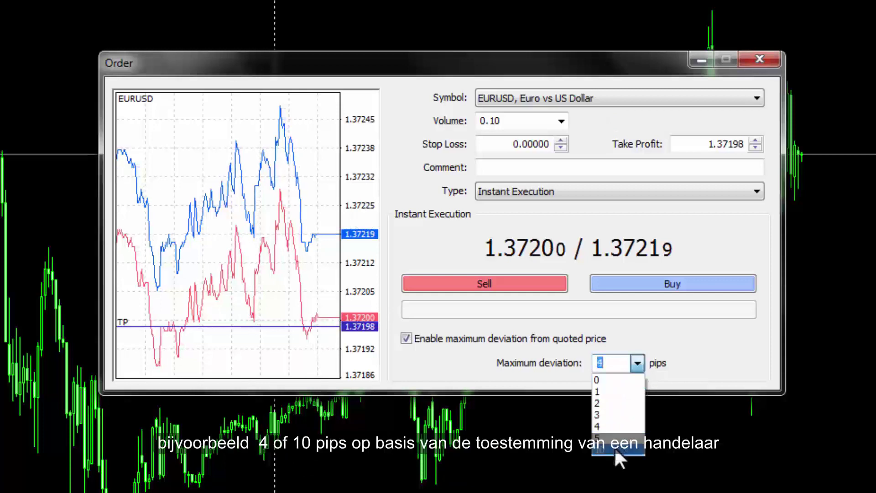
pyautogui.click(613, 447)
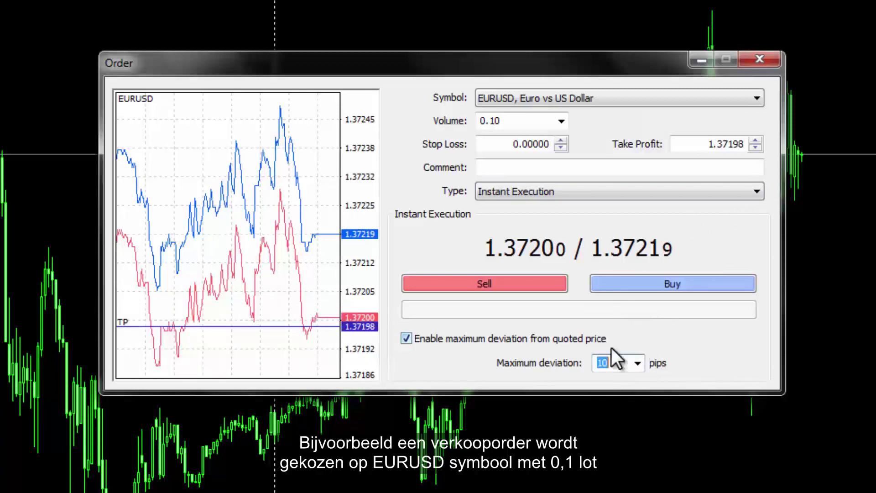
# Reset the maximum deviation to 0 pips and disable maximum deviation from quoted price
pyautogui.click(635, 361)
pyautogui.click(627, 379)
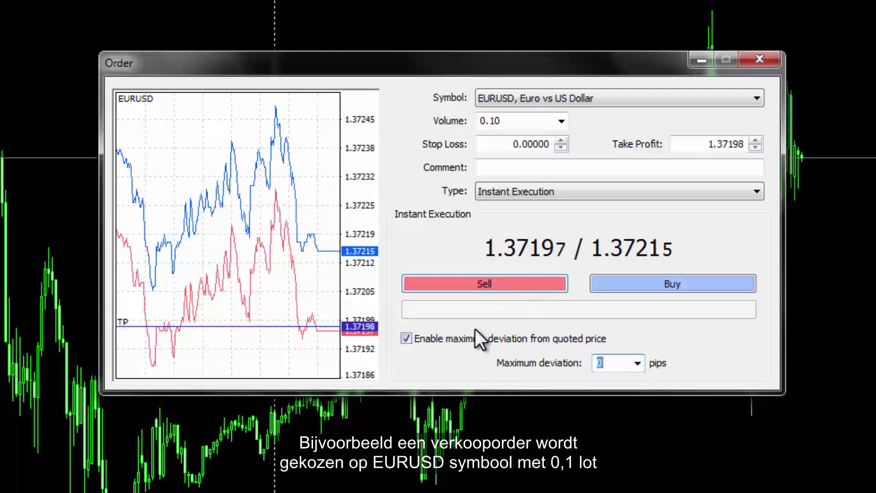
pyautogui.click(413, 337)
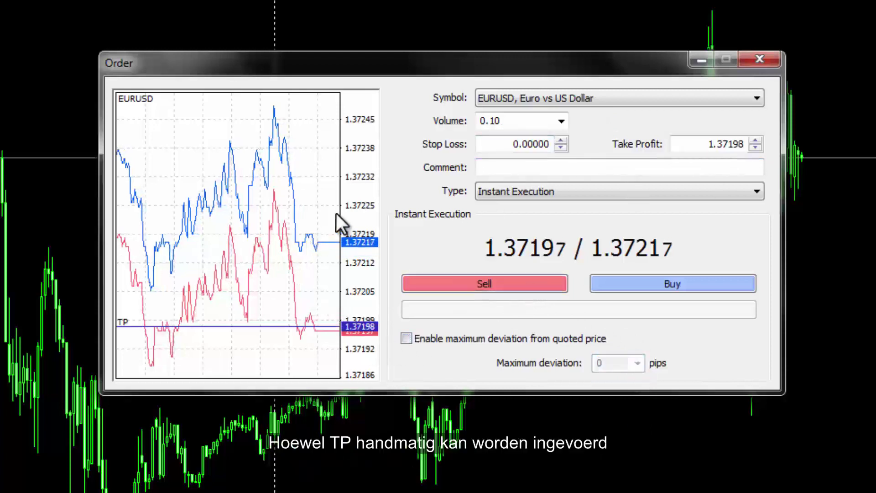
# Lower the take profit to 1.37088 and sell 0.10 lots of EURUSD with instant execution
pyautogui.click(756, 142)
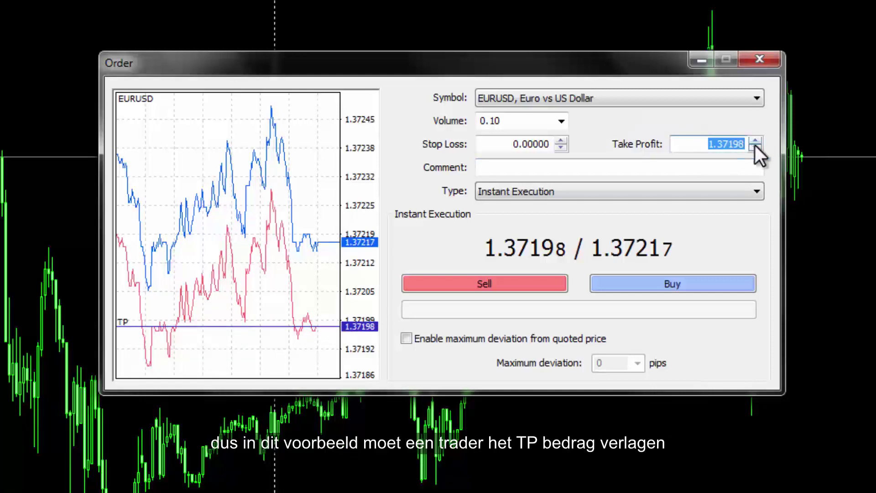
pyautogui.moveTo(755, 146); pyautogui.dragTo(754, 146)
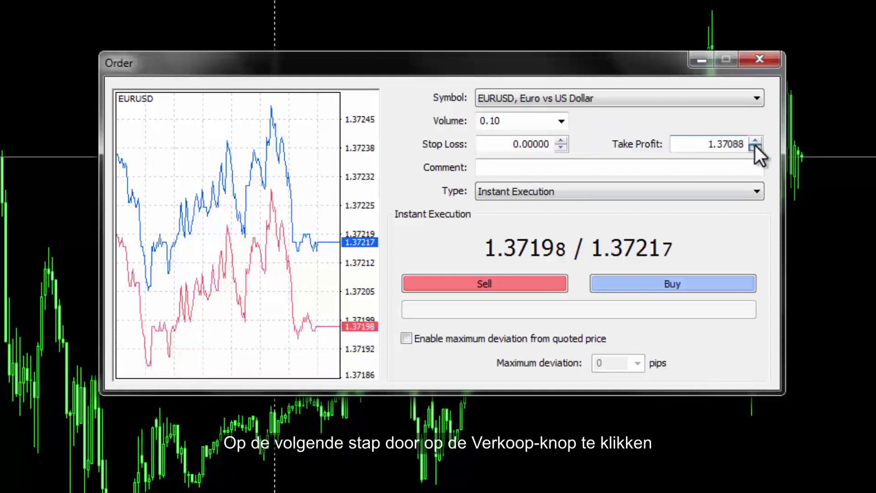
pyautogui.click(488, 284)
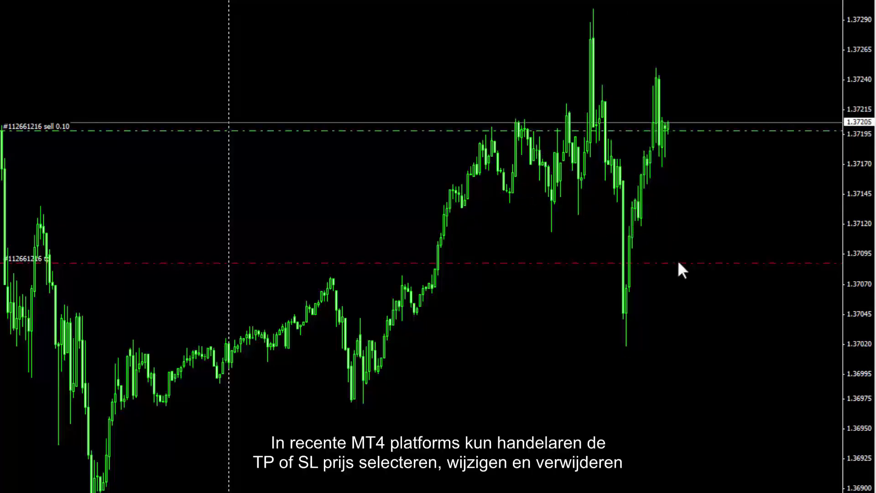
# Raise the sell order's take-profit line on the chart to about 1.3712
pyautogui.moveTo(693, 223); pyautogui.dragTo(693, 222)
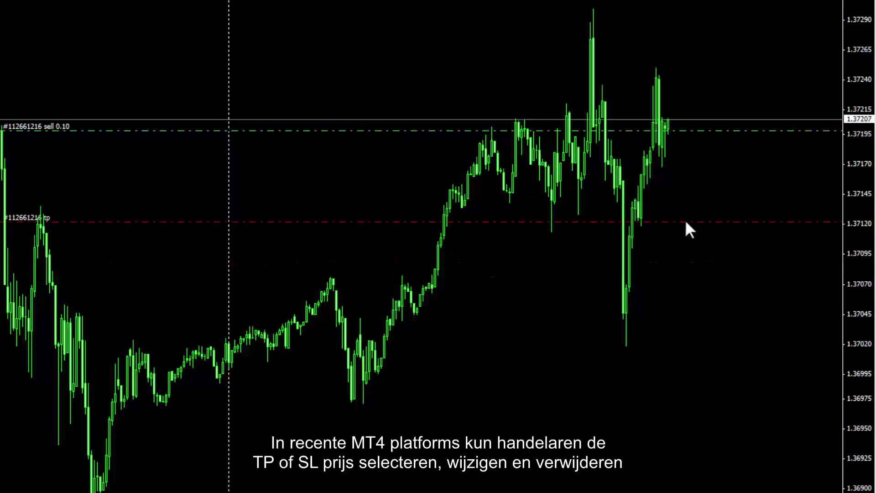
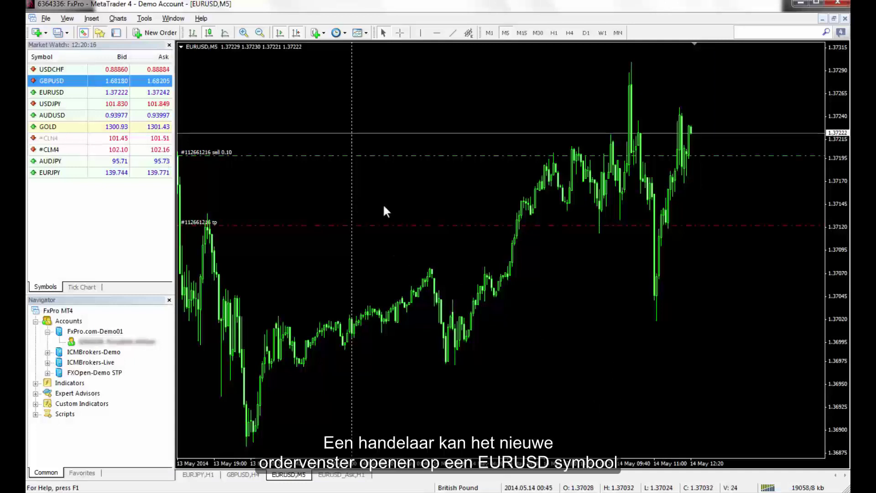
# Start a new EURUSD order, change its type to Pending Order and choose Buy Stop as the pending type
pyautogui.click(147, 34)
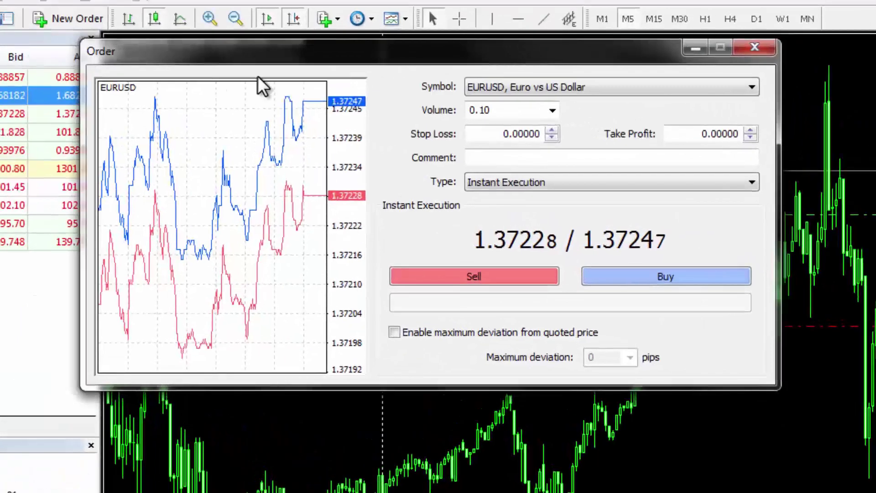
pyautogui.click(481, 185)
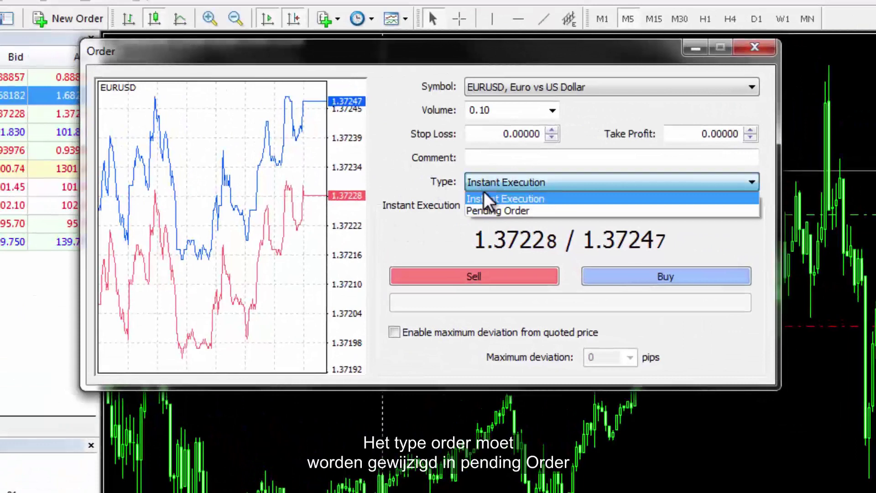
pyautogui.click(485, 208)
pyautogui.click(516, 231)
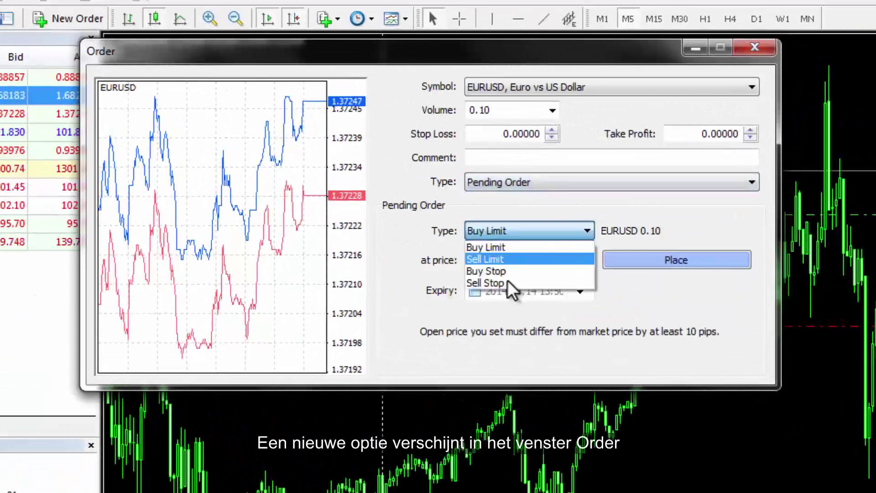
pyautogui.click(678, 234)
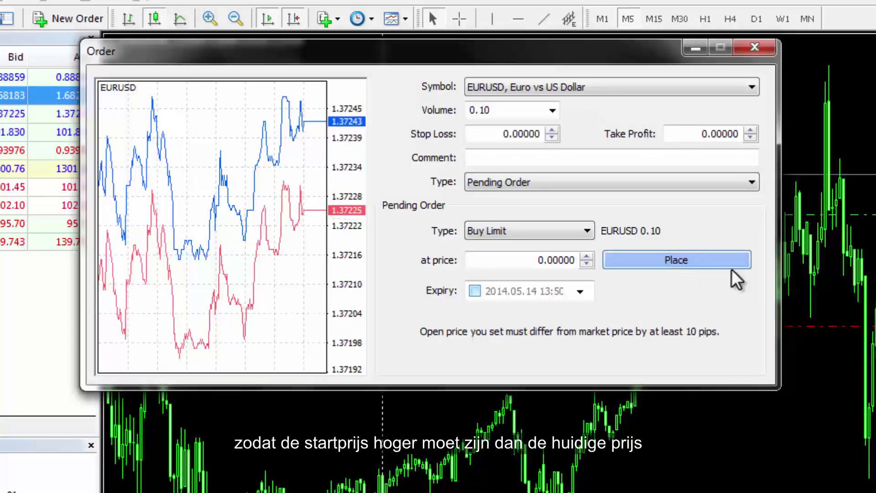
pyautogui.press('Down')
pyautogui.press('Down')
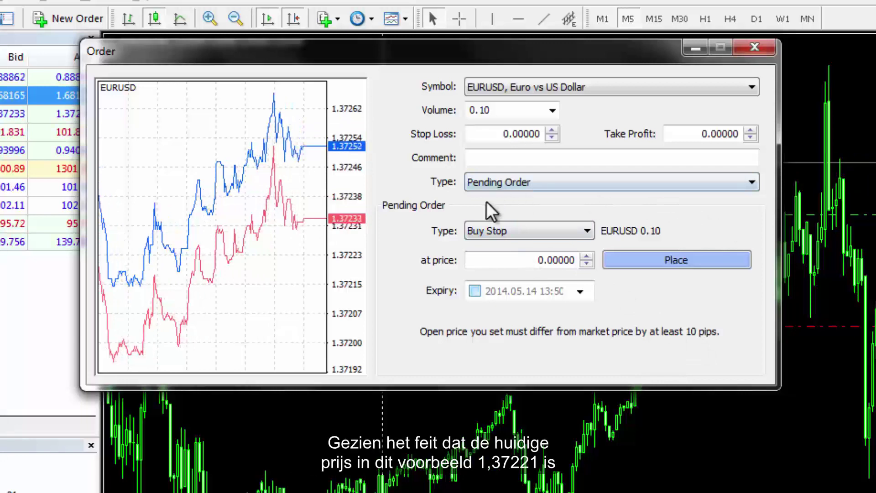
# Set the EURUSD Buy Stop price to 1.37400 and place the 0.10-lot pending order
pyautogui.moveTo(529, 256); pyautogui.dragTo(596, 255)
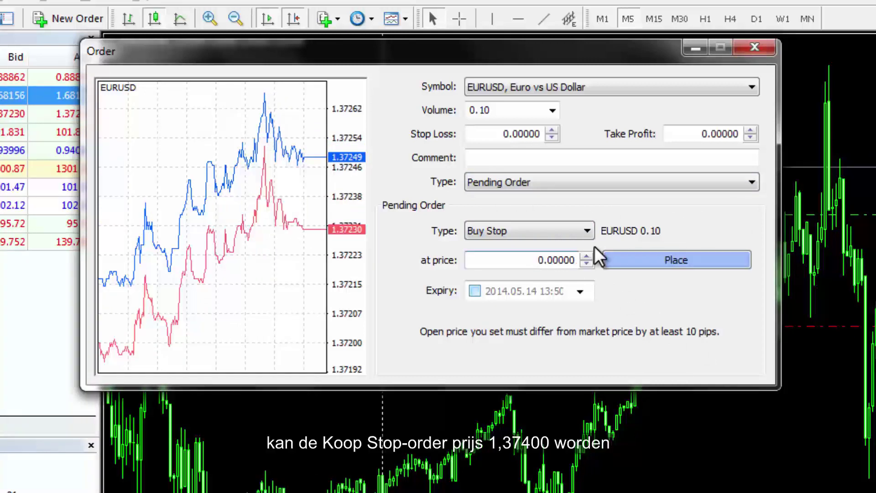
pyautogui.write('374')
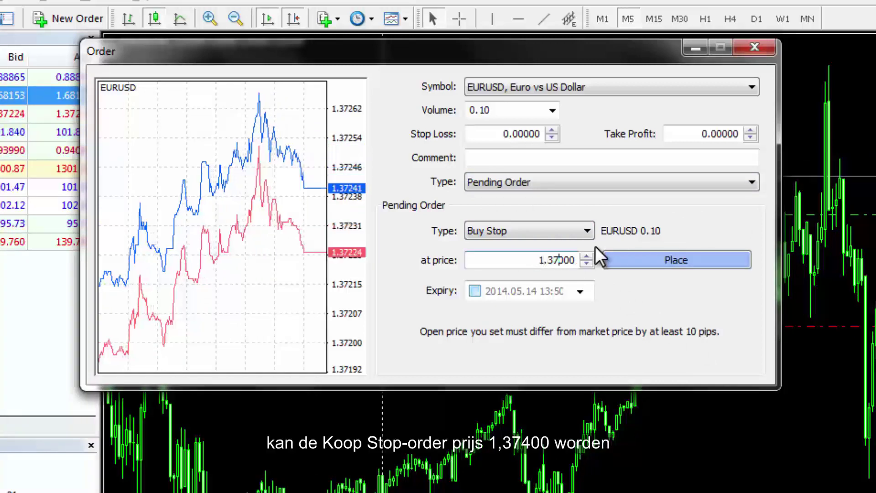
pyautogui.click(663, 265)
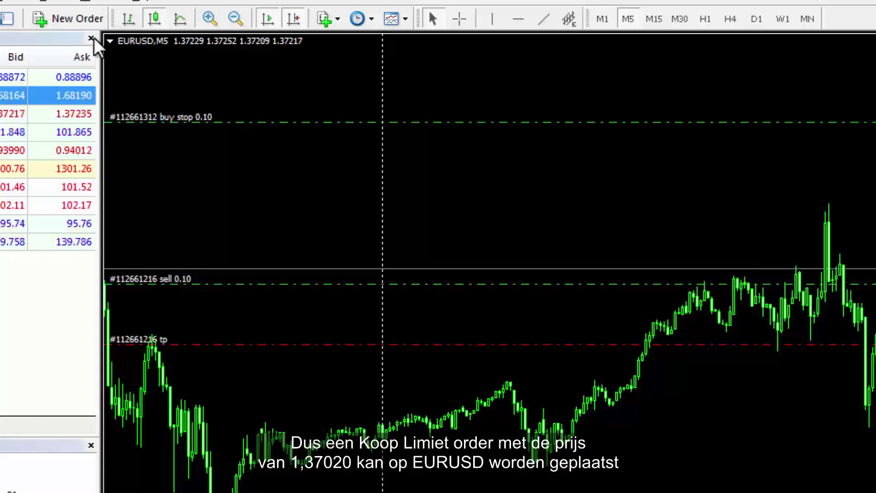
# Create a new 0.10-lot EURUSD pending order of type Buy Limit at 1.37020 and place it
pyautogui.click(87, 23)
pyautogui.click(483, 181)
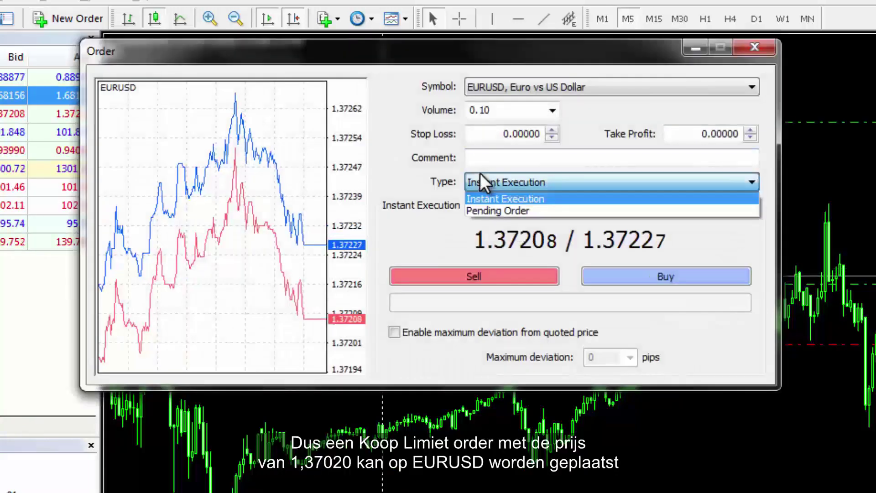
pyautogui.click(479, 210)
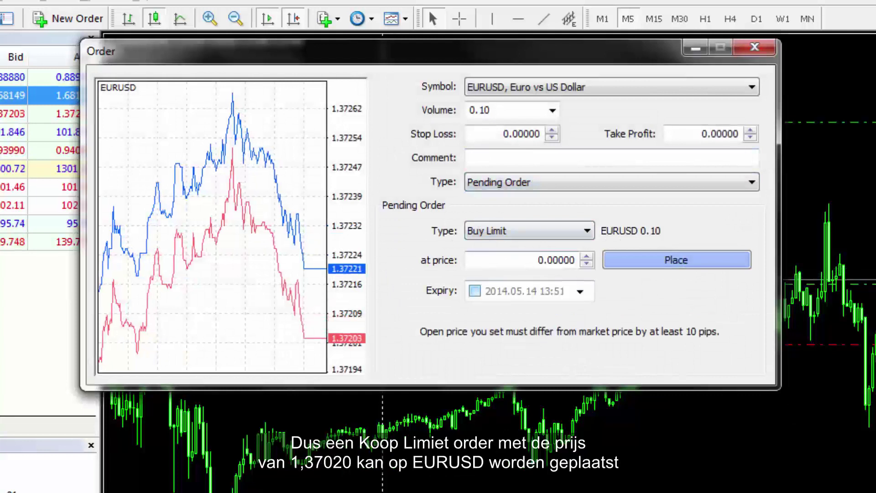
pyautogui.doubleClick(532, 254)
pyautogui.write('1.37')
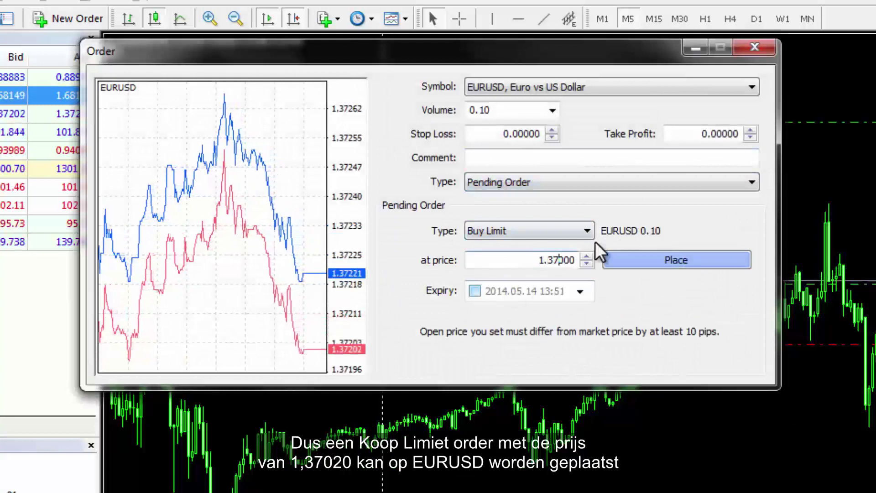
pyautogui.write('02')
pyautogui.click(618, 263)
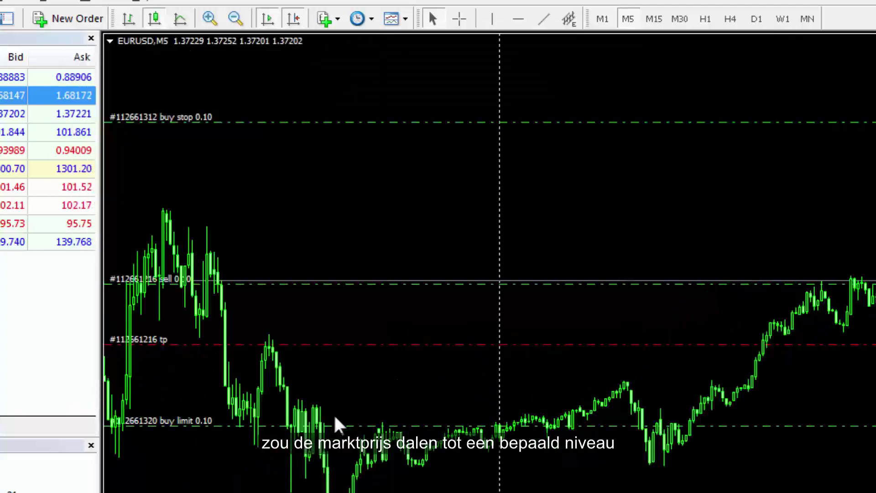
# Switch to the GBPUSD H4 chart and place a 0.10-lot pending Sell Stop order at 1.67900
pyautogui.moveTo(335, 424); pyautogui.dragTo(186, 462)
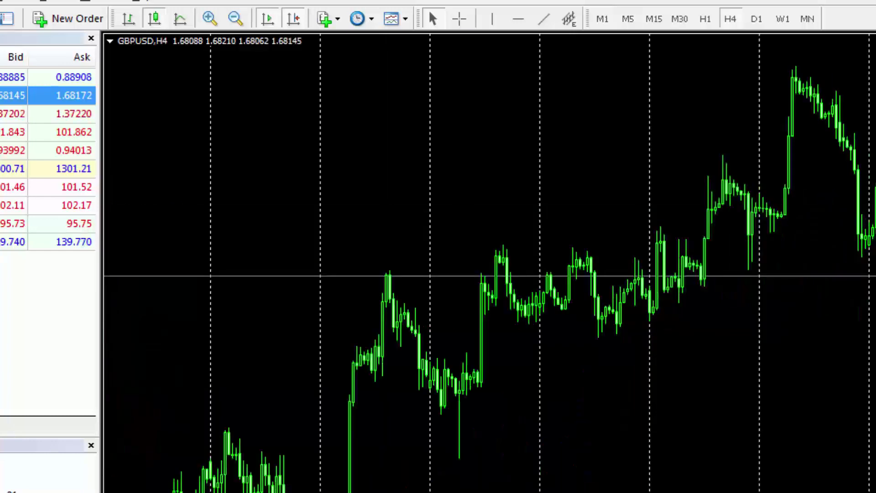
pyautogui.click(76, 23)
pyautogui.click(477, 183)
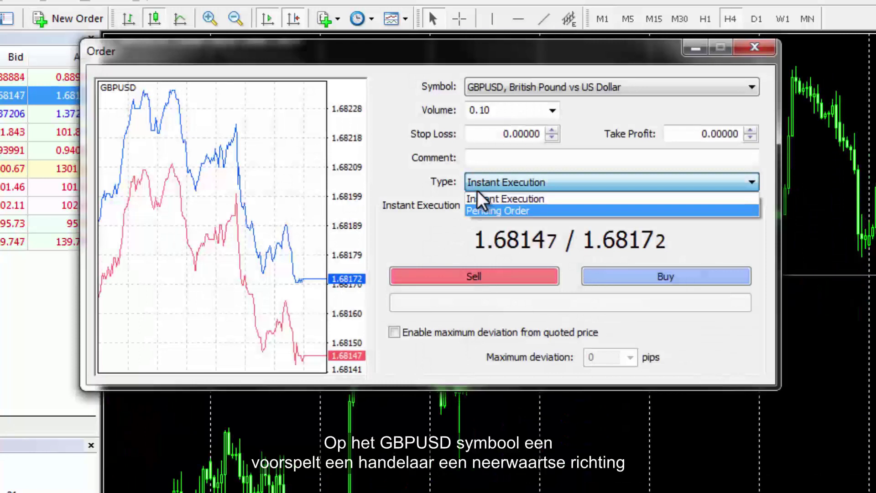
pyautogui.click(477, 195)
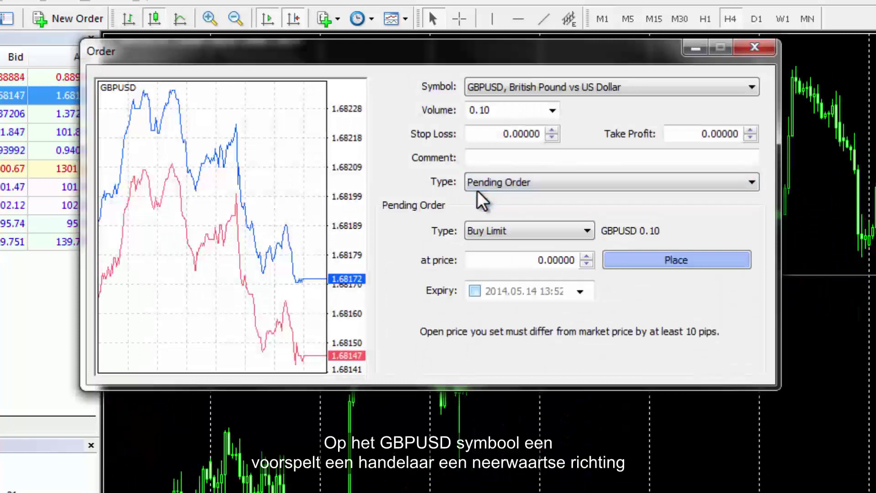
pyautogui.click(520, 231)
pyautogui.click(516, 281)
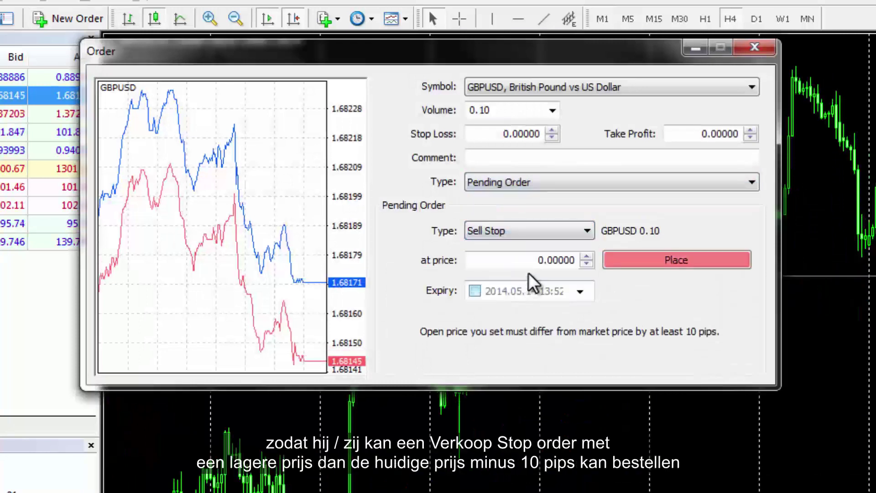
pyautogui.moveTo(481, 260); pyautogui.dragTo(609, 259)
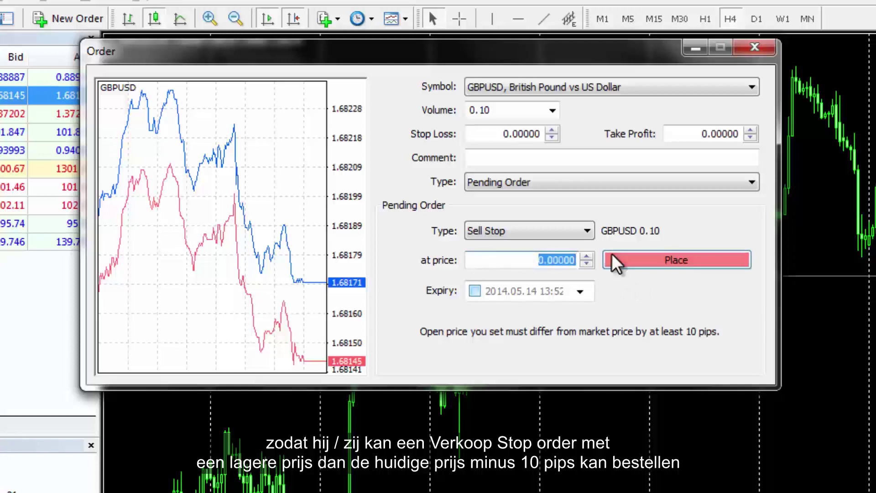
pyautogui.write('1.67900')
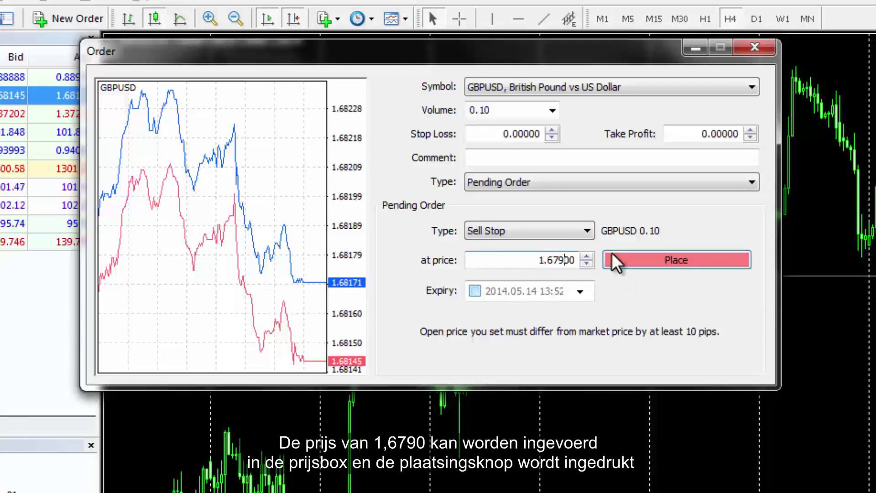
pyautogui.click(634, 263)
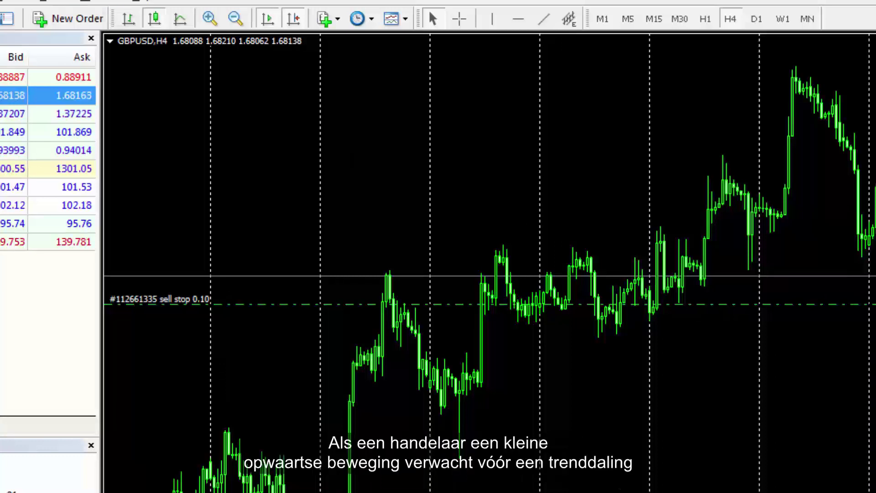
# Create a new 0.10-lot GBPUSD pending order of type Sell Limit at 1.6850 and place it
pyautogui.click(58, 20)
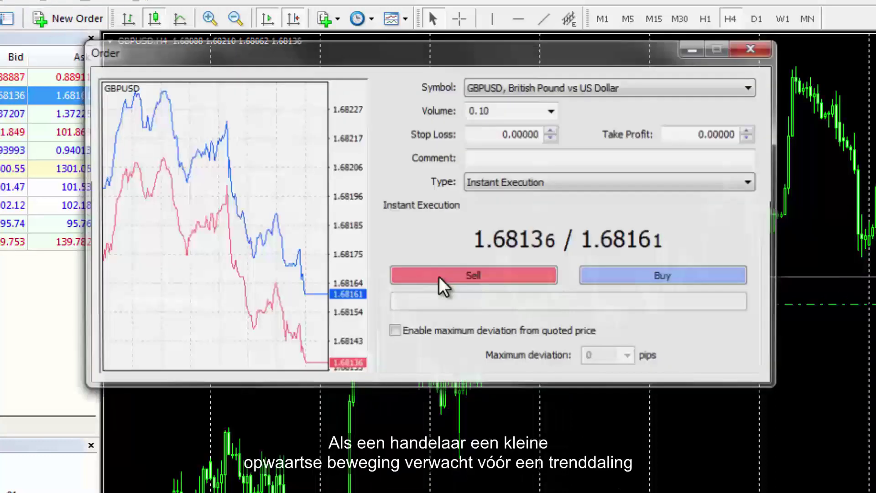
pyautogui.click(493, 181)
pyautogui.click(498, 210)
pyautogui.click(498, 231)
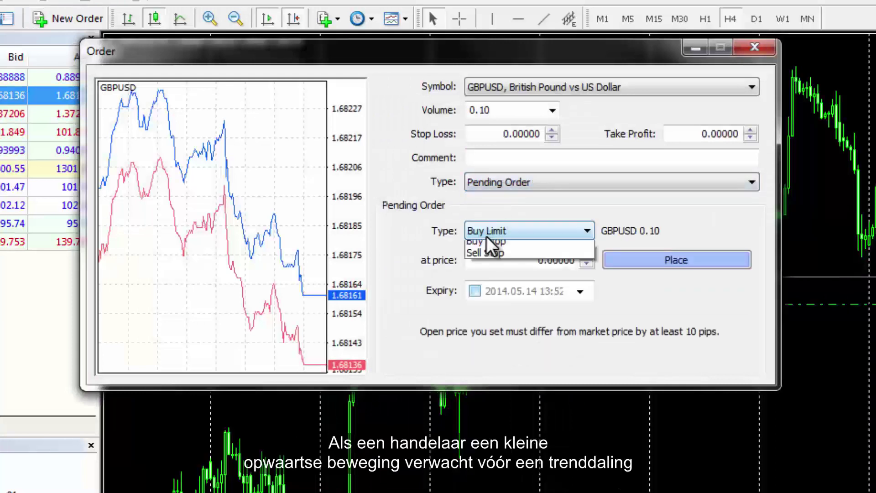
pyautogui.click(491, 260)
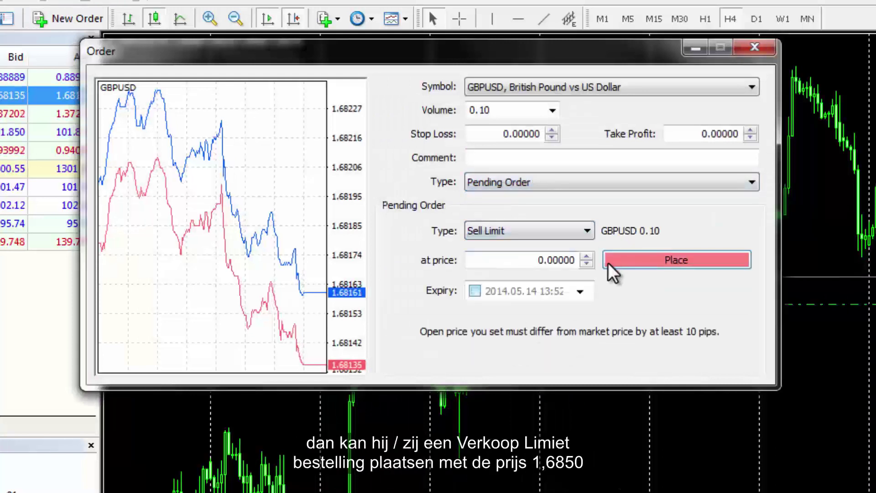
pyautogui.doubleClick(570, 253)
pyautogui.write('1')
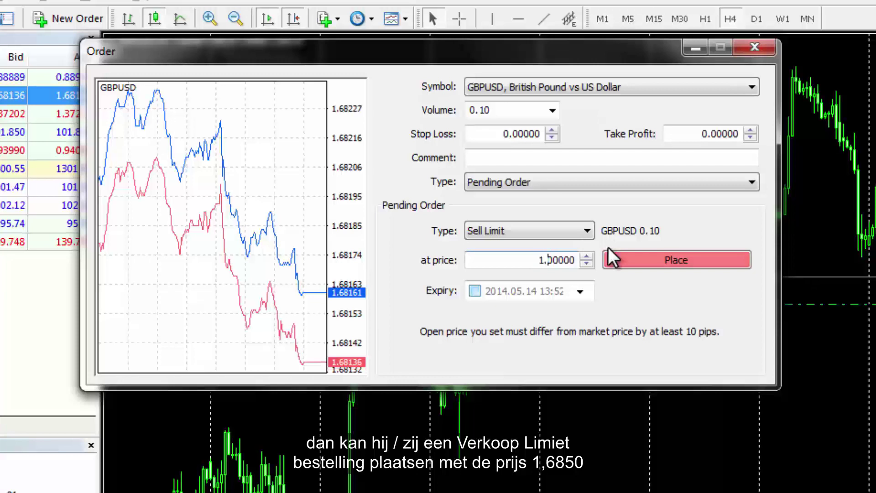
pyautogui.write('.6850')
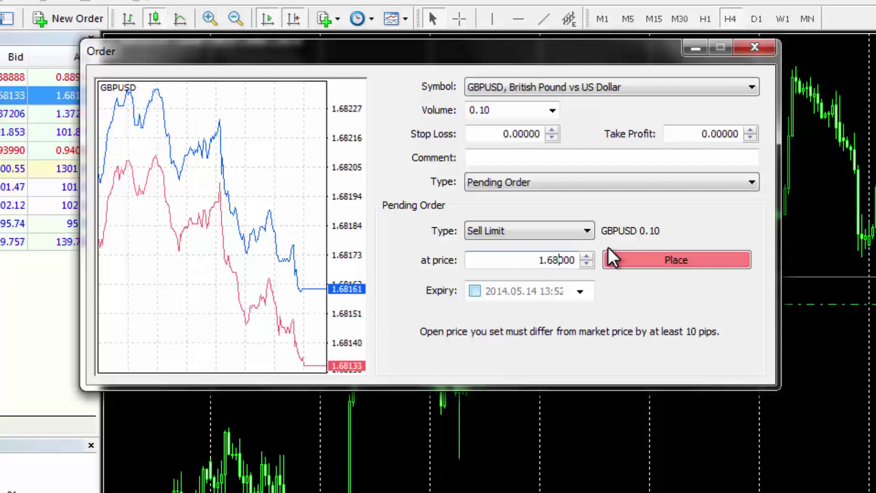
pyautogui.click(624, 264)
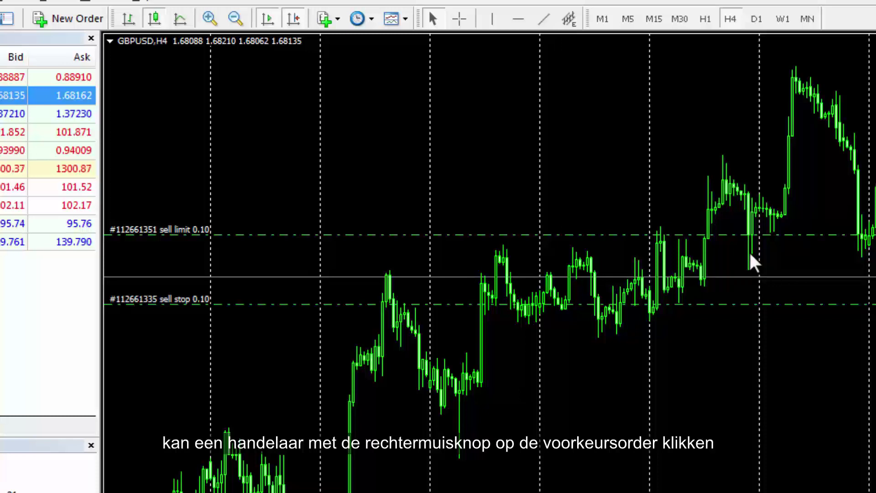
# Modify the GBPUSD sell limit order by enabling an expiry of 2014.05.14 13:53
pyautogui.rightClick(658, 236)
pyautogui.click(666, 248)
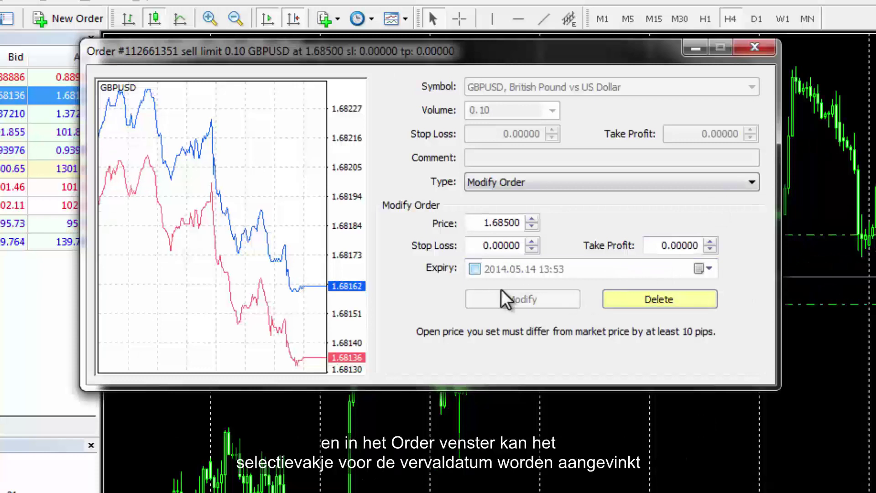
pyautogui.click(474, 269)
pyautogui.click(702, 269)
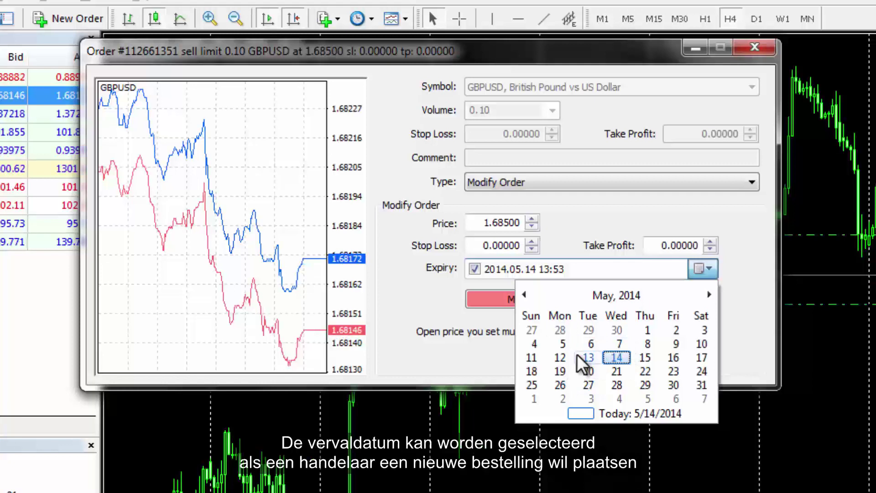
pyautogui.click(486, 346)
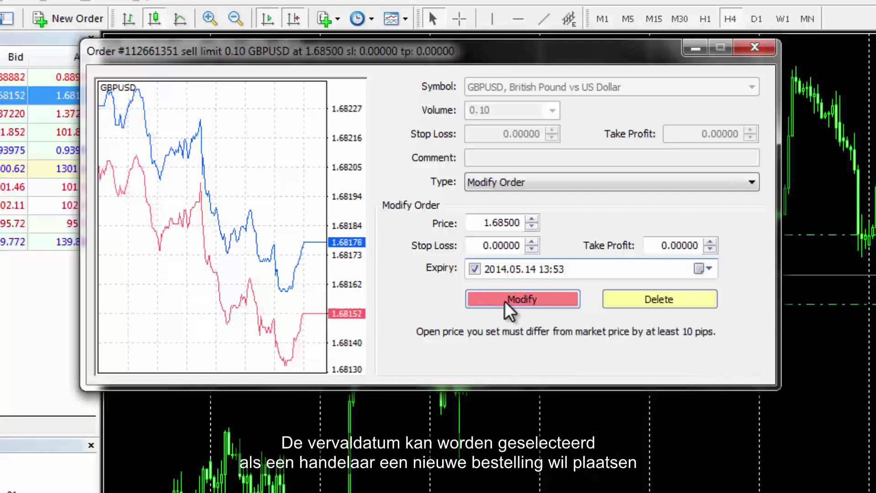
pyautogui.click(510, 300)
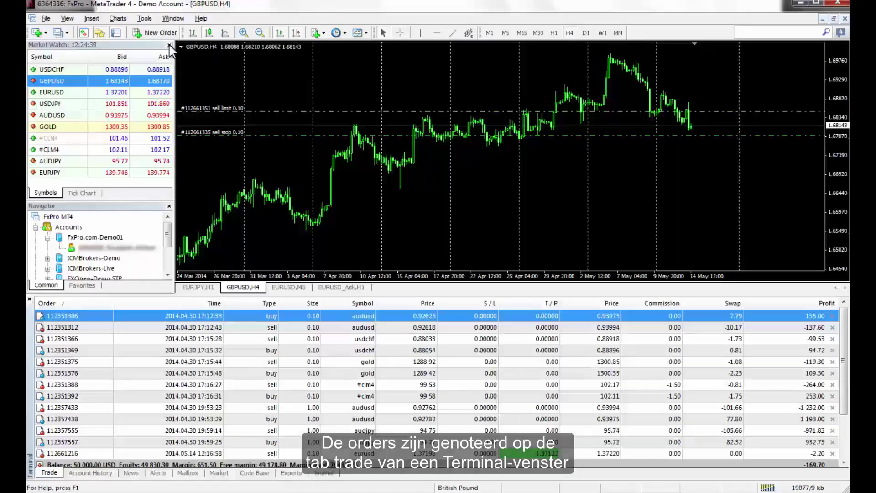
# Hide the Market Watch and Navigator, keeping the GBPUSD H4 chart active
pyautogui.click(169, 46)
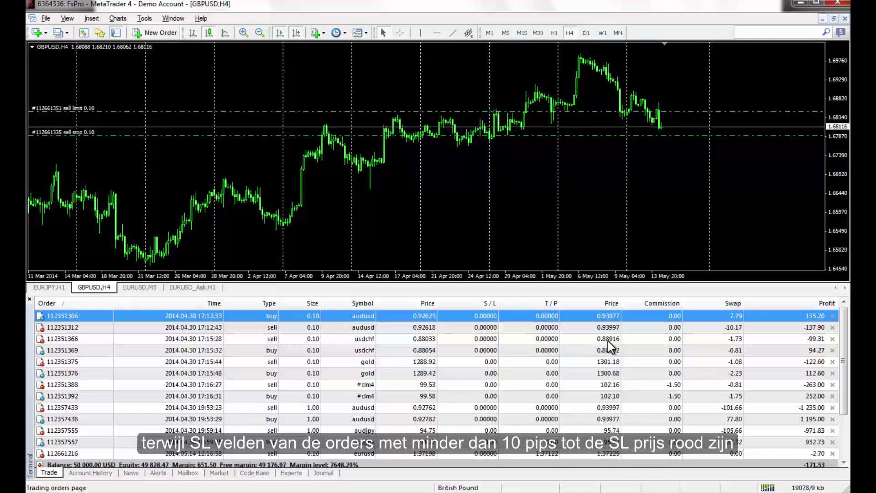
pyautogui.click(64, 288)
pyautogui.click(92, 290)
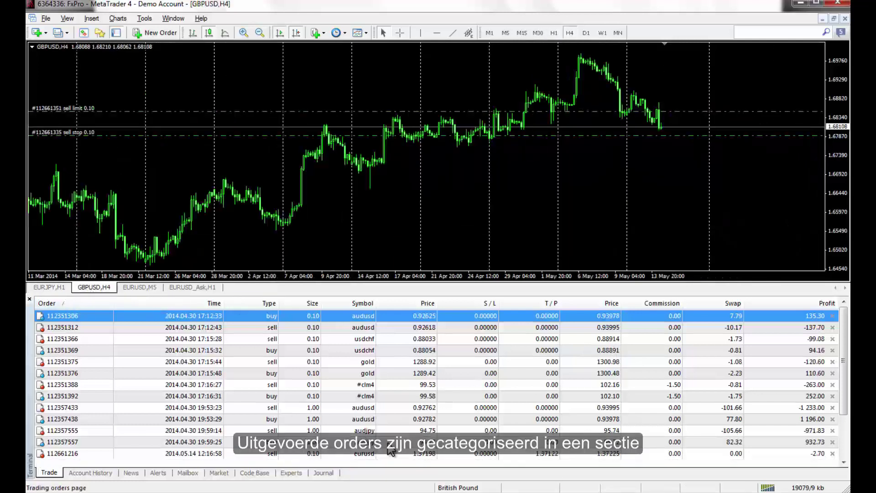
# Examine the executed and pending orders in the trade list and the options for individual orders
pyautogui.click(385, 412)
pyautogui.scroll(-2, 419, 432)
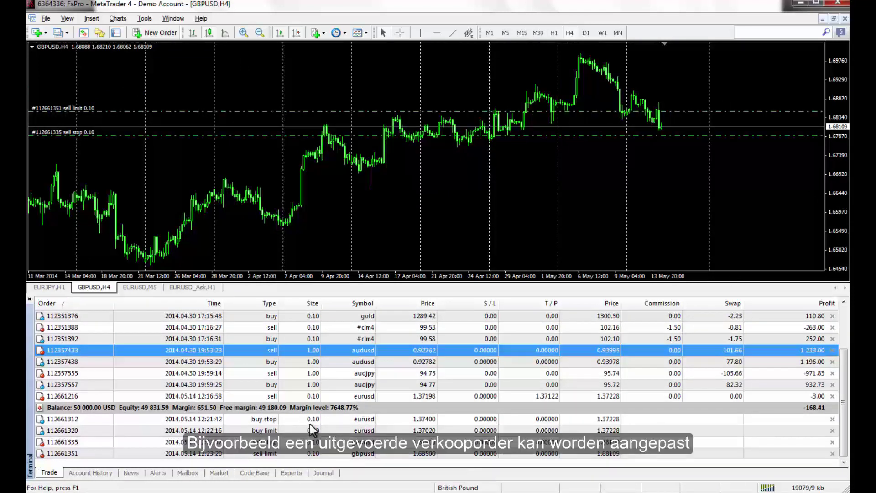
pyautogui.click(442, 372)
pyautogui.scroll(2, 442, 371)
pyautogui.rightClick(445, 319)
pyautogui.click(573, 407)
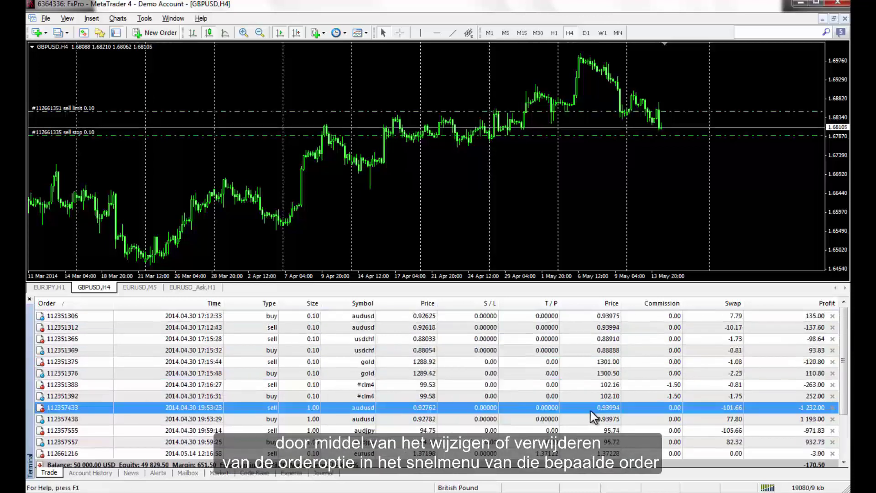
pyautogui.rightClick(571, 407)
pyautogui.click(551, 428)
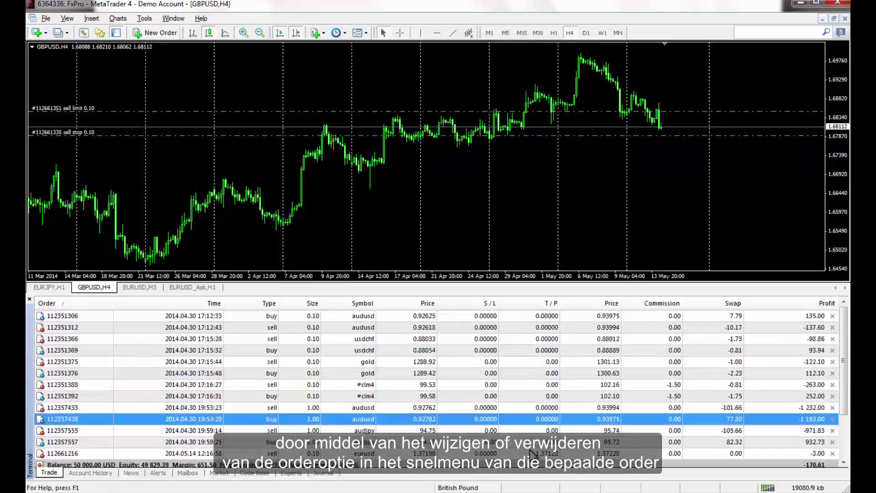
# Open the executed EURUSD sell order for modification and set its stop-loss level to 100 points
pyautogui.rightClick(531, 451)
pyautogui.click(561, 342)
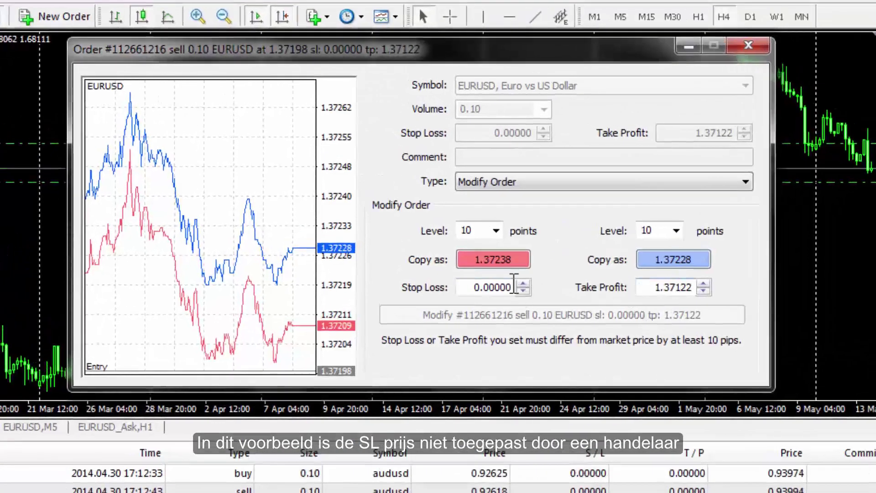
pyautogui.moveTo(468, 286); pyautogui.dragTo(522, 284)
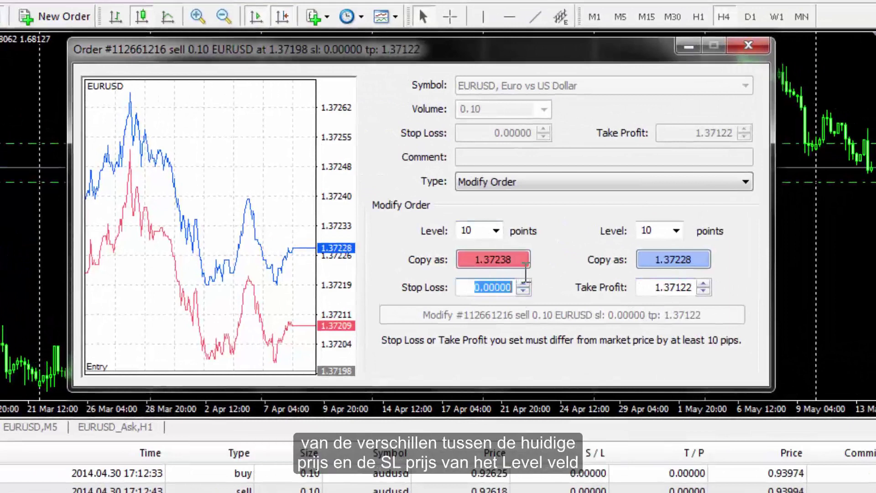
pyautogui.click(496, 231)
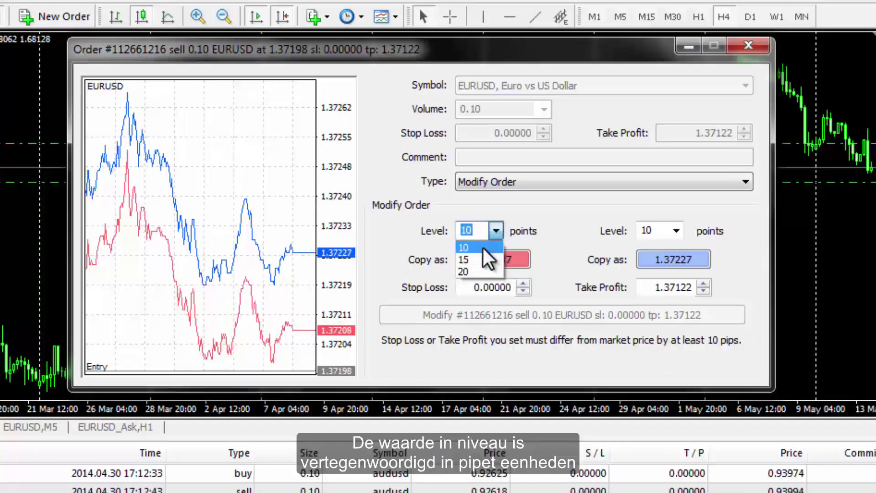
pyautogui.write('100')
pyautogui.click(494, 203)
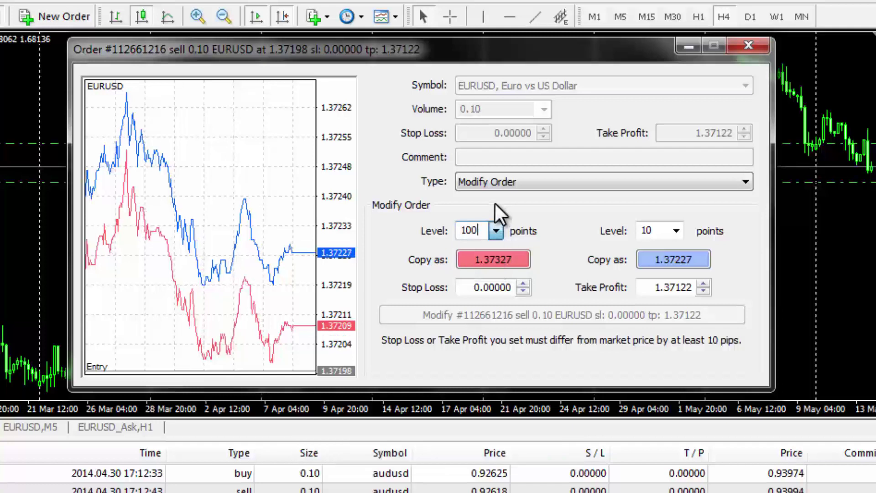
# Copy the calculated price 1.37327 as the stop loss, apply the modification and show the EURUSD M5 chart
pyautogui.click(484, 256)
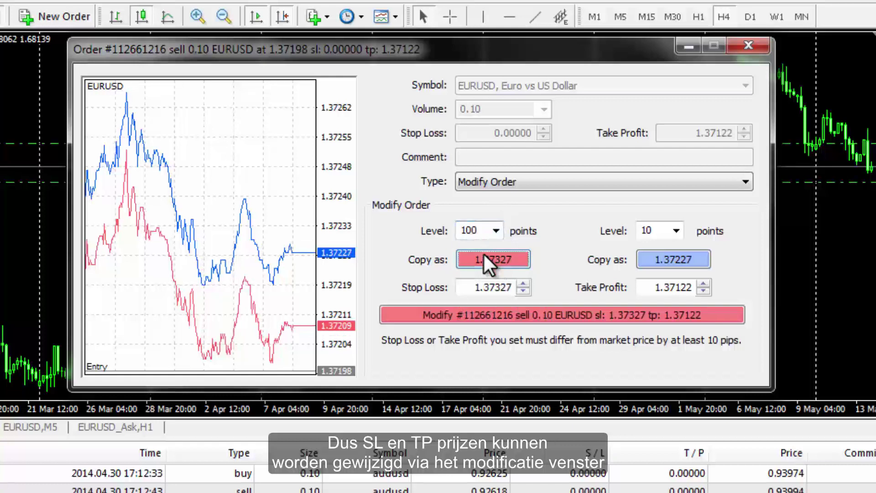
pyautogui.click(488, 317)
pyautogui.click(50, 426)
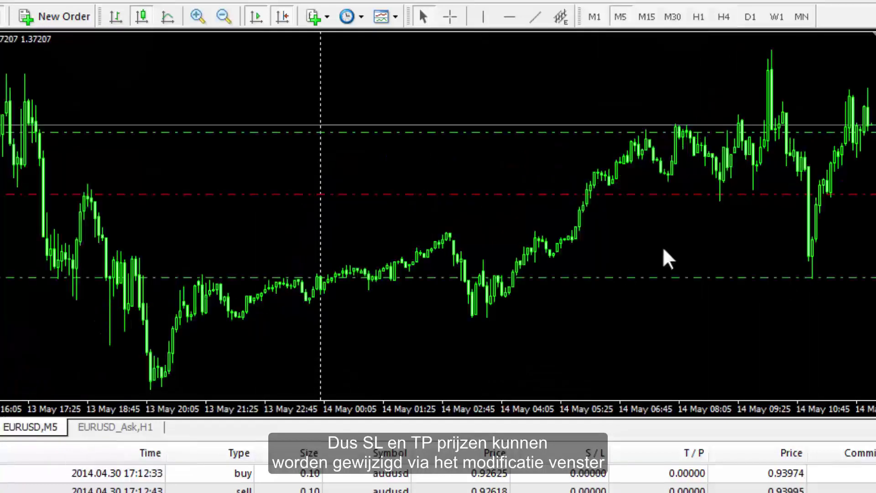
# Switch the EURUSD chart to M15 and remove both the stop loss and take profit from the executed EURUSD sell order
pyautogui.click(646, 17)
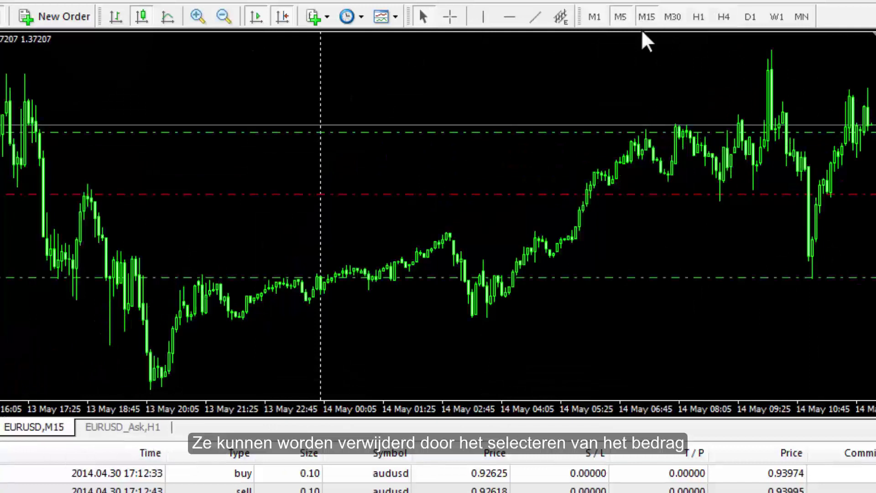
pyautogui.rightClick(678, 460)
pyautogui.click(712, 490)
pyautogui.moveTo(639, 292); pyautogui.dragTo(745, 280)
pyautogui.press('BackSpace')
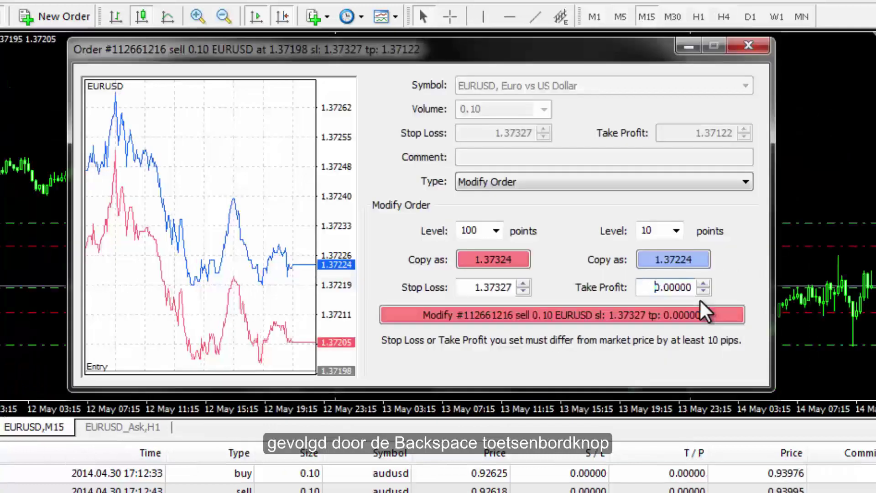
pyautogui.moveTo(465, 286); pyautogui.dragTo(581, 280)
pyautogui.press('BackSpace')
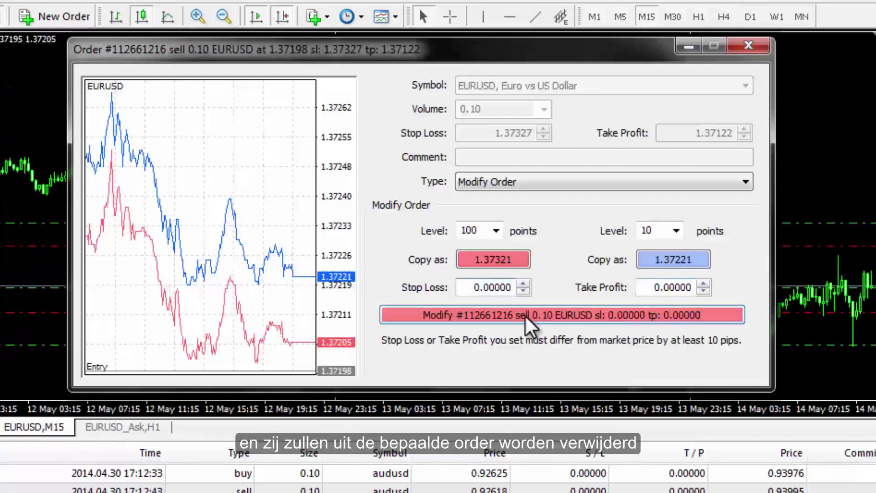
pyautogui.click(525, 316)
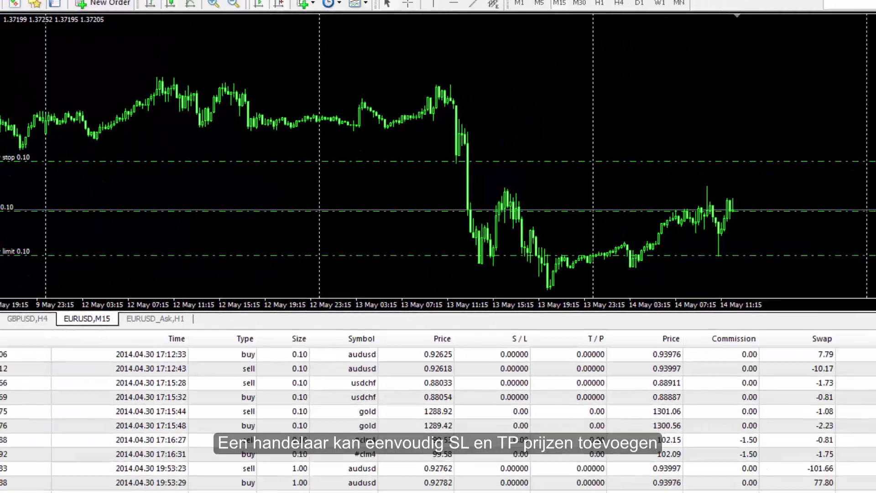
# Modify the EURUSD sell order with 200-point levels, applying stop loss 1.37417 and take profit 1.37017
pyautogui.rightClick(529, 475)
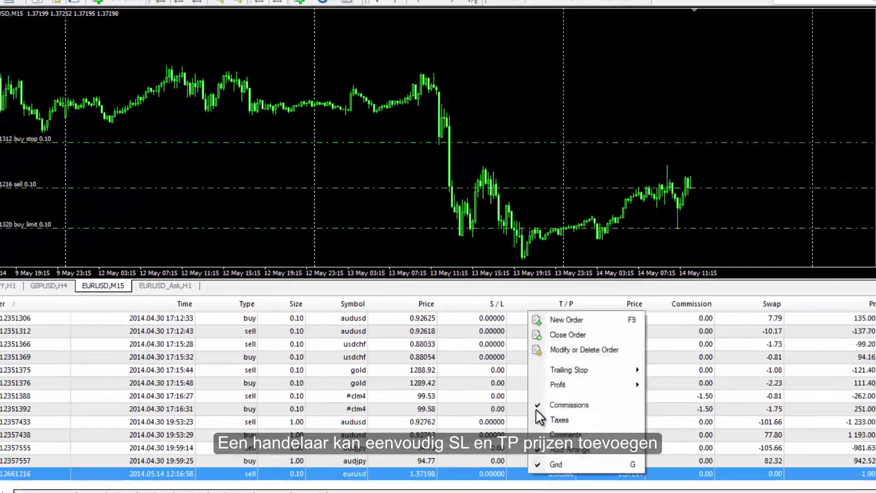
pyautogui.click(584, 350)
pyautogui.click(538, 151)
pyautogui.write('200')
pyautogui.doubleClick(408, 147)
pyautogui.write('200')
pyautogui.click(420, 167)
pyautogui.click(538, 170)
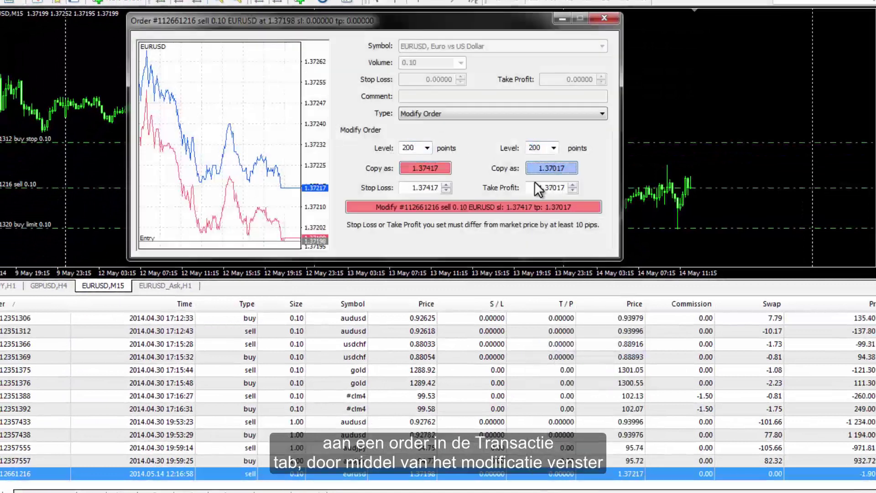
pyautogui.click(470, 207)
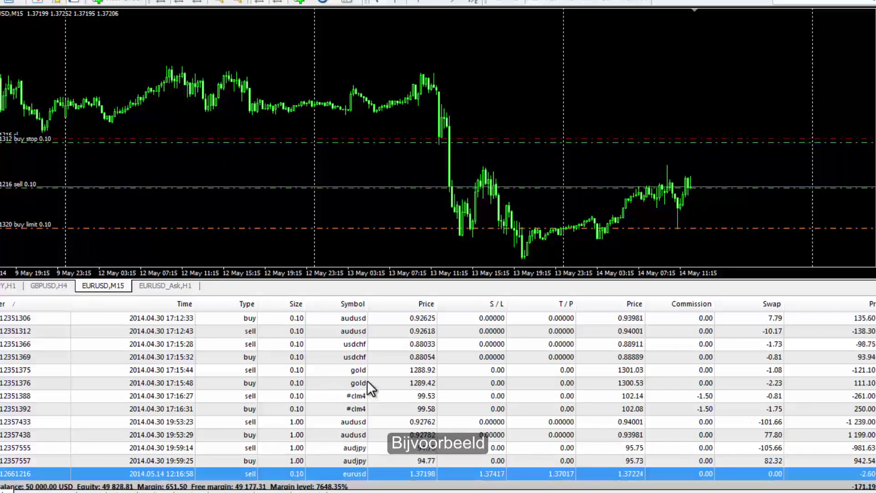
# Modify the pending EURUSD buy stop order to price 1.37397 with expiry 2014.05.14 13:57
pyautogui.scroll(-2, 456, 411)
pyautogui.rightClick(504, 434)
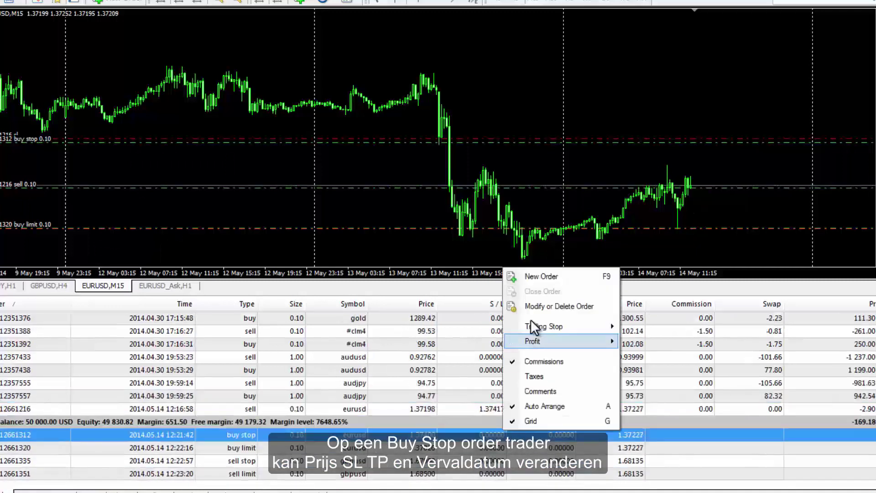
pyautogui.click(531, 305)
pyautogui.click(446, 145)
pyautogui.click(446, 145)
pyautogui.click(446, 145)
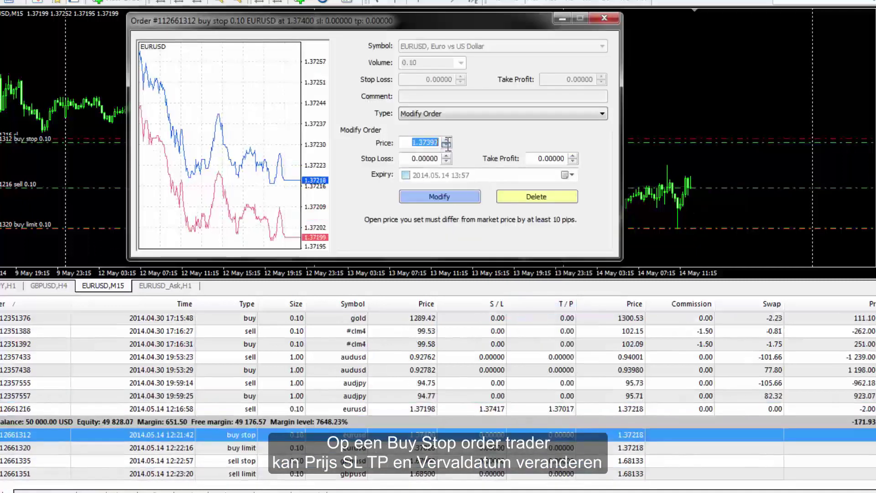
pyautogui.click(405, 175)
pyautogui.click(569, 175)
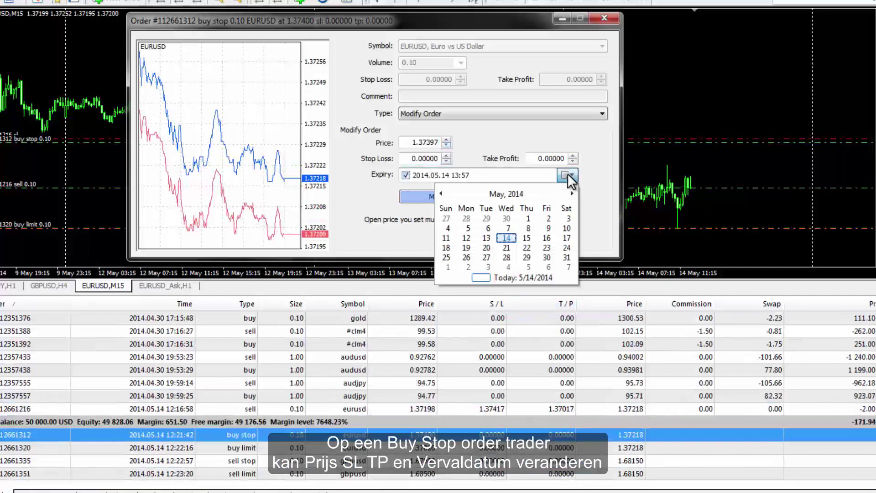
pyautogui.click(457, 175)
pyautogui.click(432, 197)
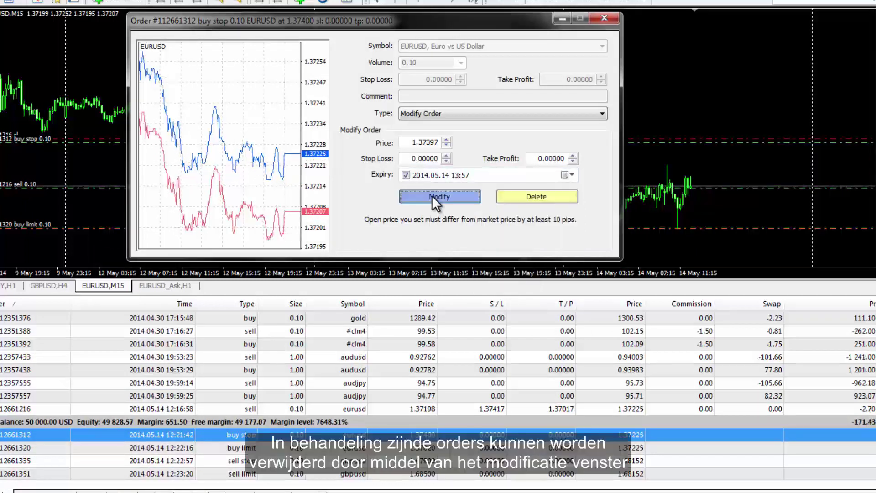
# Review the delete option in the EURUSD buy stop's order window, close it, and delete the pending orders directly from the trade list
pyautogui.doubleClick(440, 436)
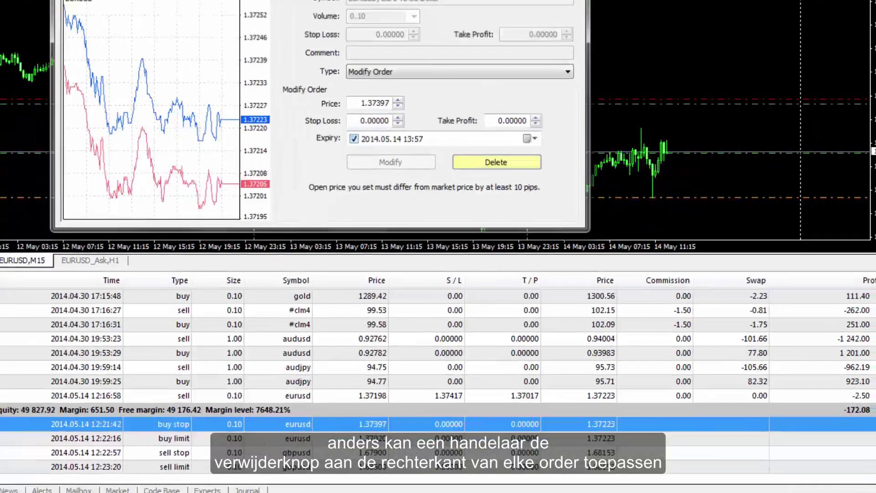
pyautogui.click(604, 18)
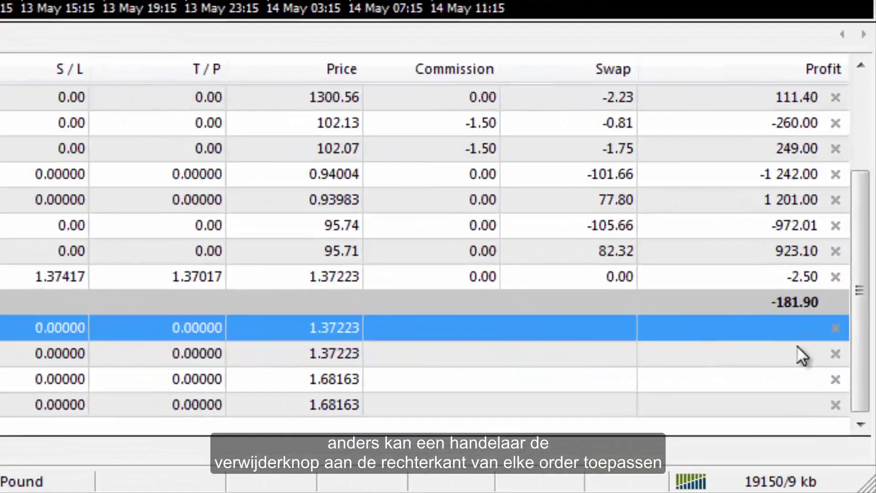
pyautogui.click(835, 327)
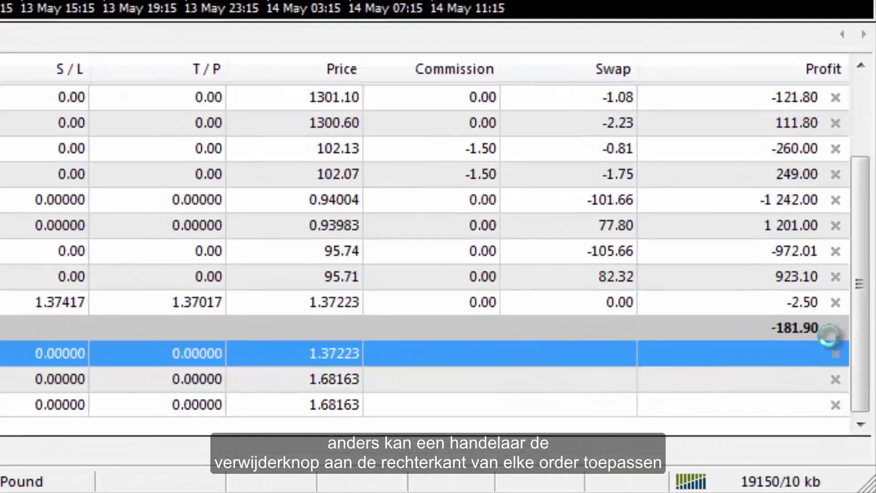
pyautogui.click(835, 353)
pyautogui.click(835, 378)
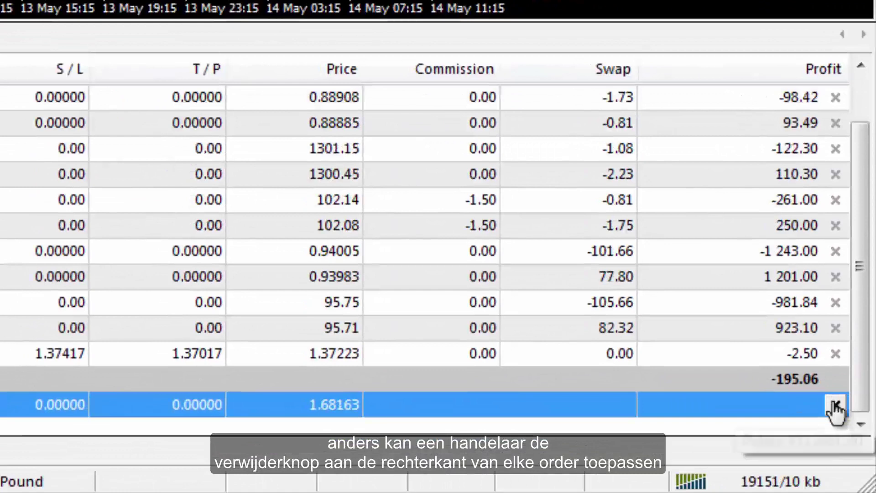
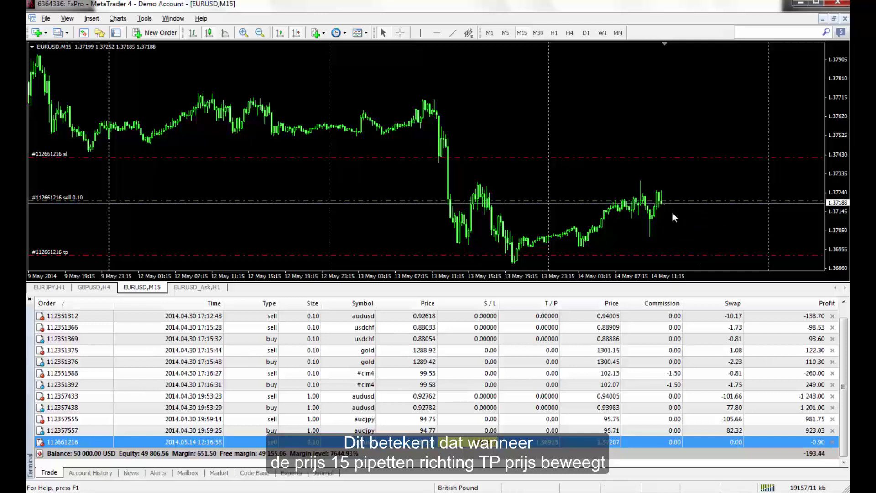
# Examine the trailing stop options available for the executed EURUSD sell order
pyautogui.rightClick(528, 298)
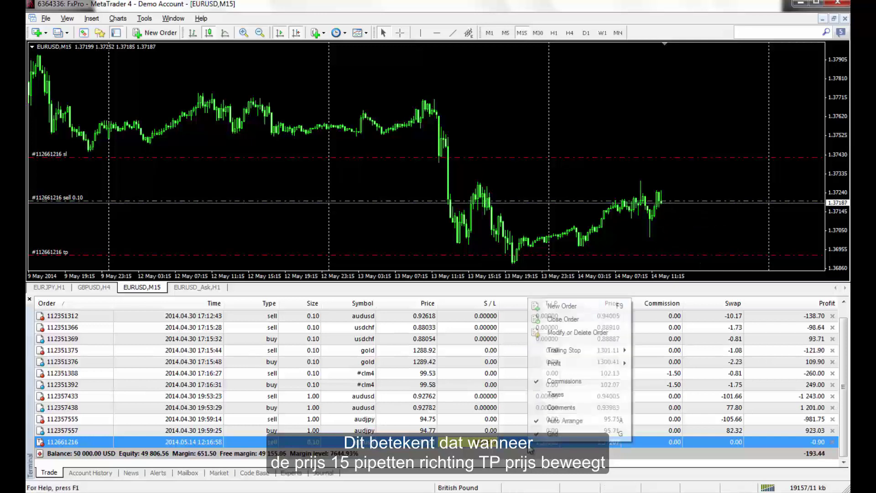
pyautogui.moveTo(582, 354)
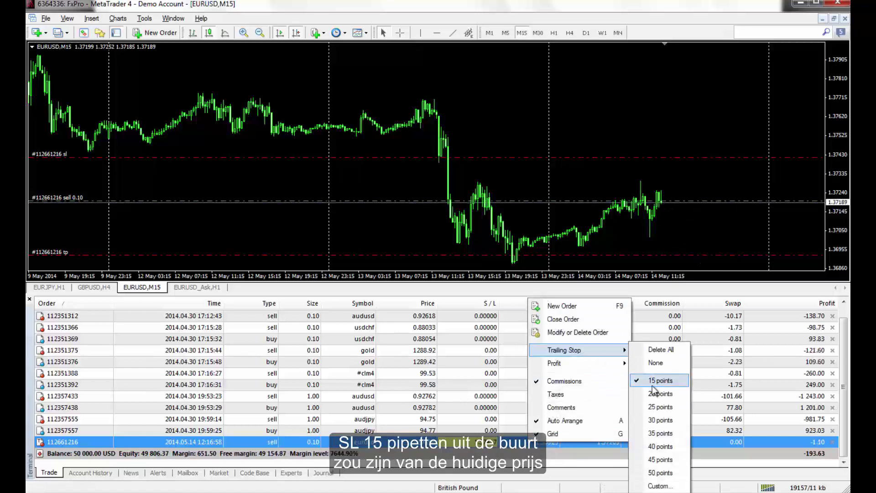
pyautogui.click(648, 214)
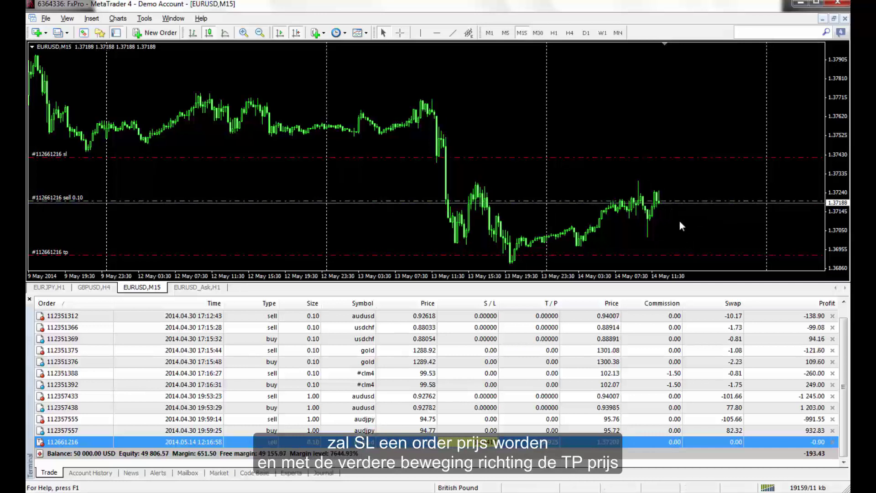
pyautogui.rightClick(530, 440)
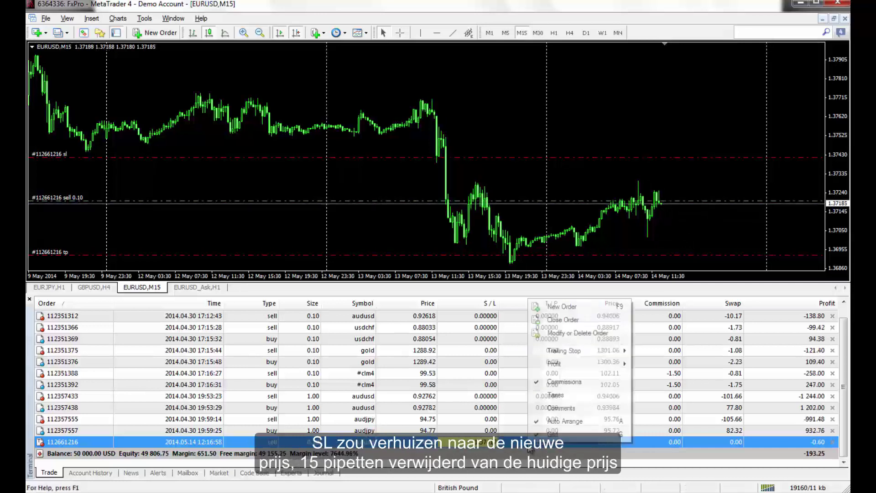
pyautogui.moveTo(593, 350)
pyautogui.click(657, 363)
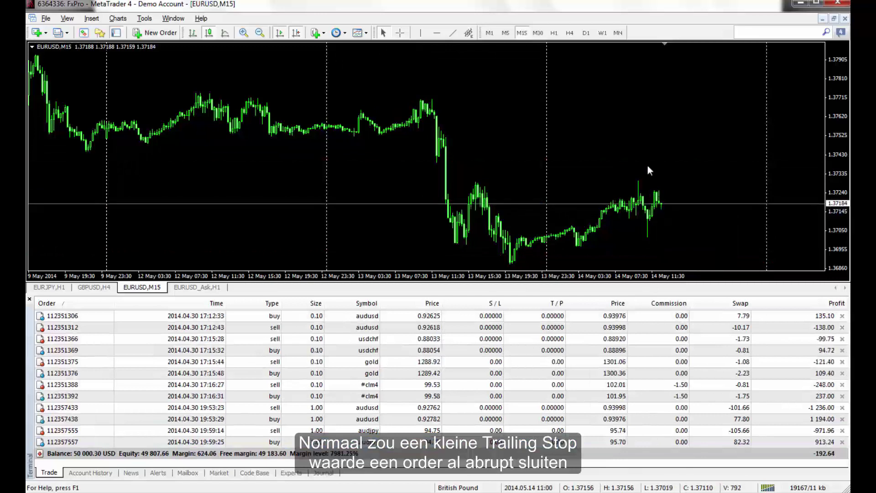
# Check the closed EURUSD sell order's stop loss in the account history and return to the open trades
pyautogui.moveTo(661, 206)
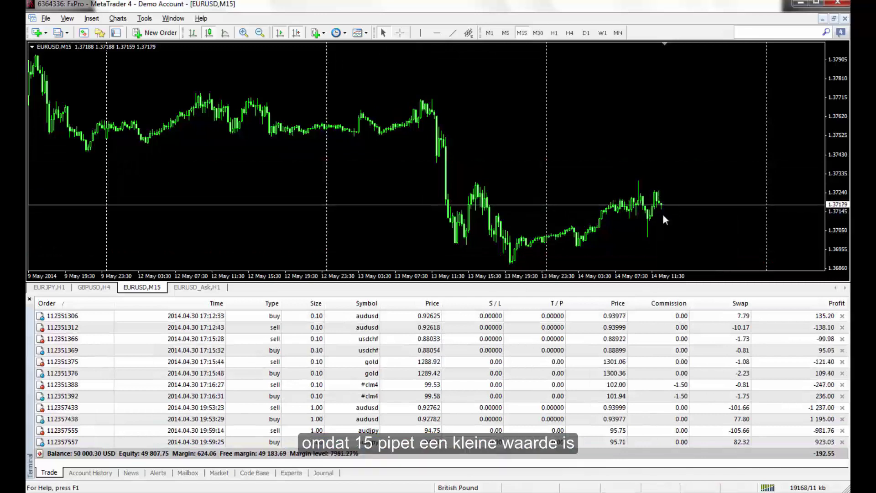
pyautogui.click(87, 473)
pyautogui.click(461, 328)
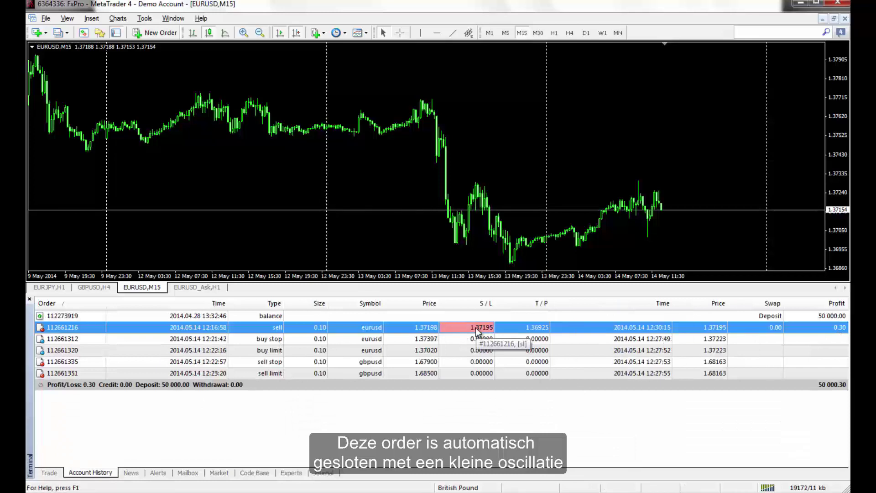
pyautogui.click(42, 475)
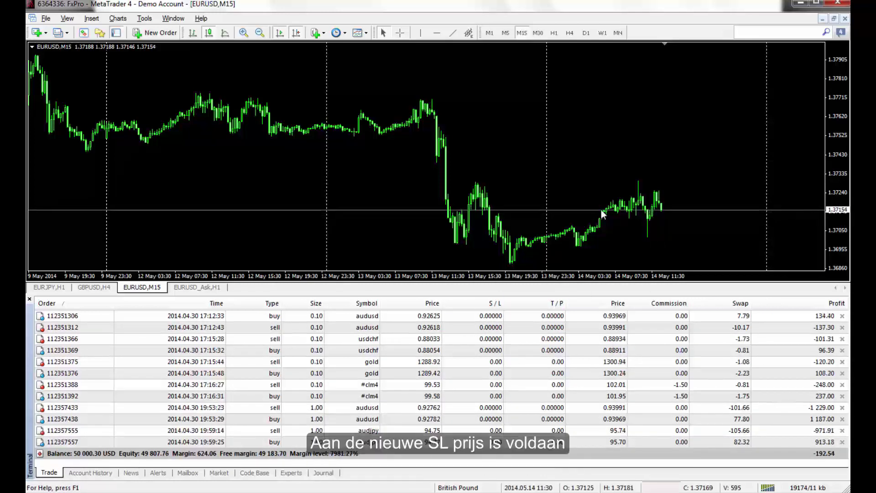
# Sell 0.10 lots of EURUSD and place its take profit at about 1.36956 and stop loss at about 1.37258 on the chart
pyautogui.click(154, 32)
pyautogui.click(387, 197)
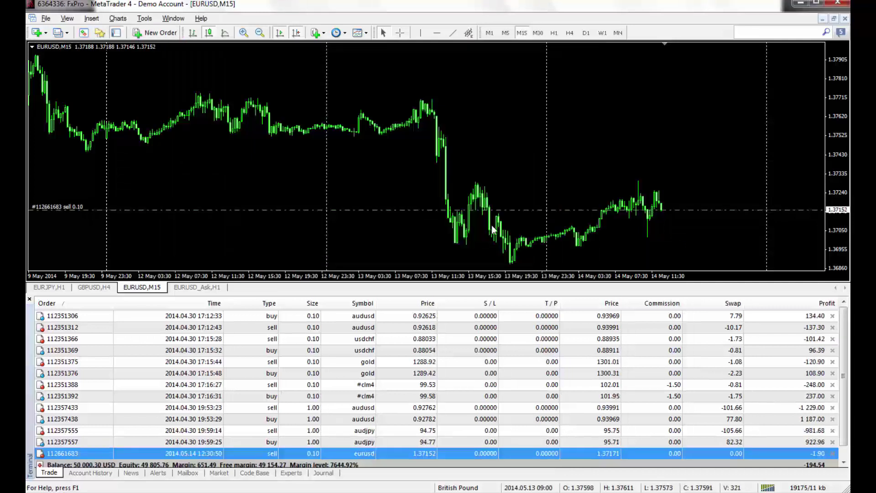
pyautogui.moveTo(664, 210); pyautogui.dragTo(677, 249)
pyautogui.moveTo(669, 209); pyautogui.dragTo(670, 188)
# Set the trailing stop of the new EURUSD sell order to 50 points
pyautogui.rightClick(507, 309)
pyautogui.moveTo(593, 373)
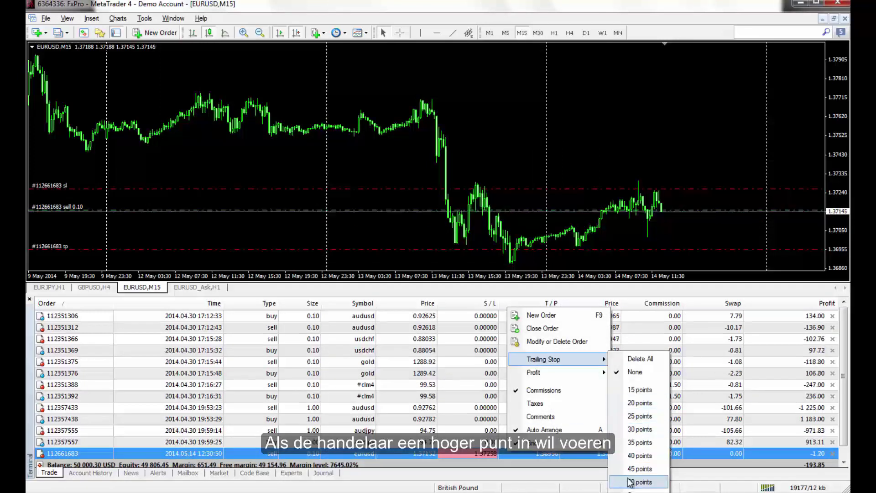
pyautogui.click(634, 482)
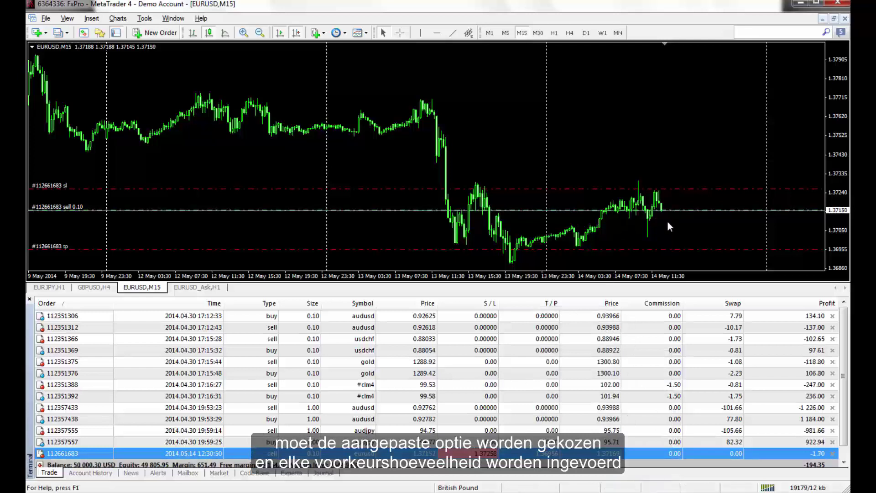
# Apply a custom trailing stop of 400 points to the open EURUSD sell order
pyautogui.rightClick(516, 311)
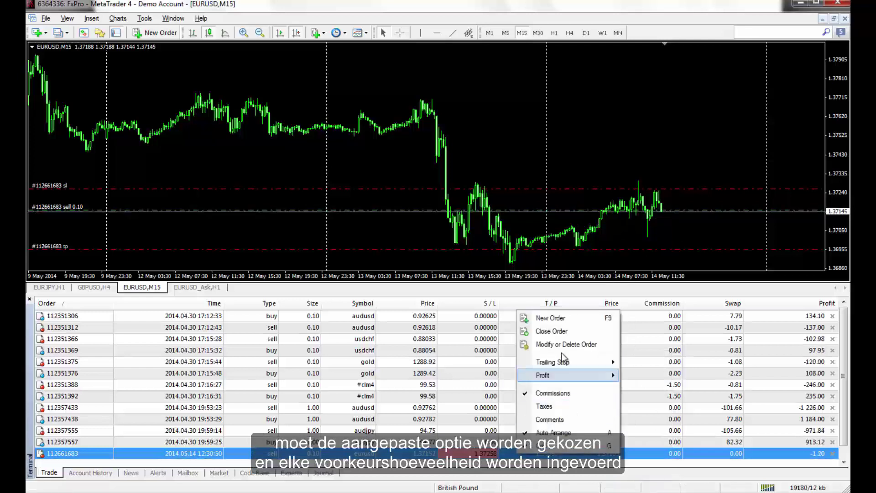
pyautogui.moveTo(567, 362)
pyautogui.click(649, 491)
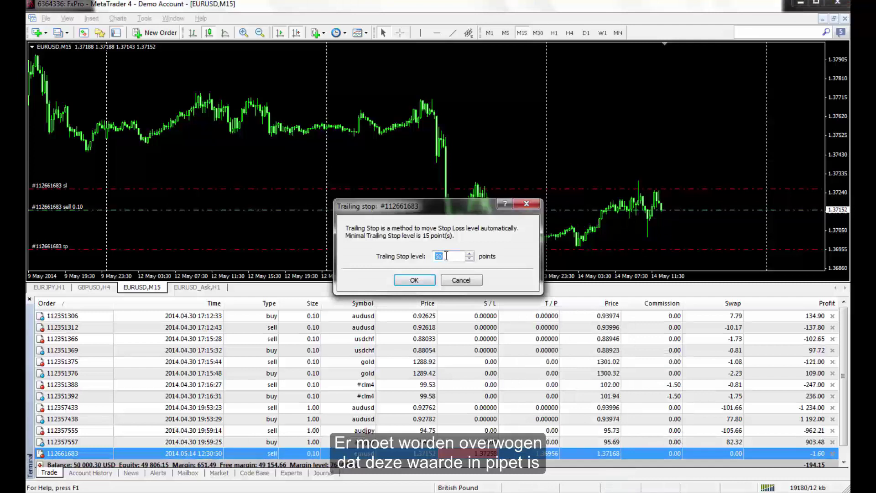
pyautogui.write('400')
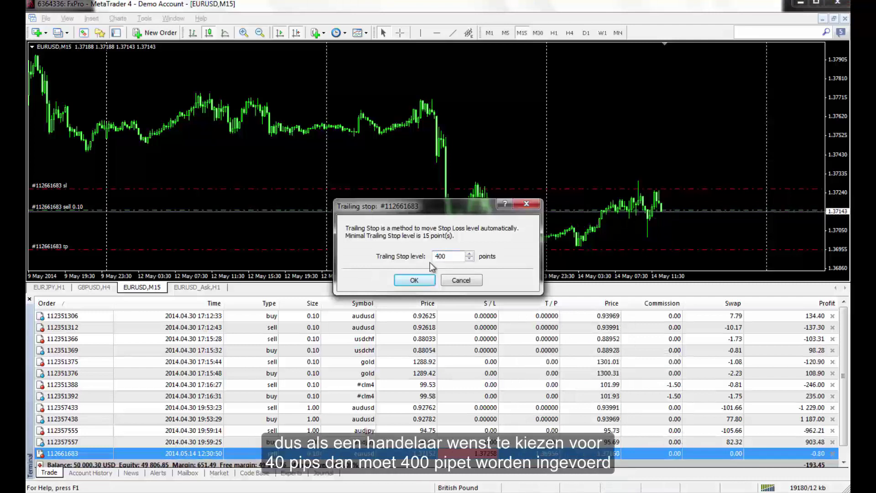
pyautogui.click(412, 281)
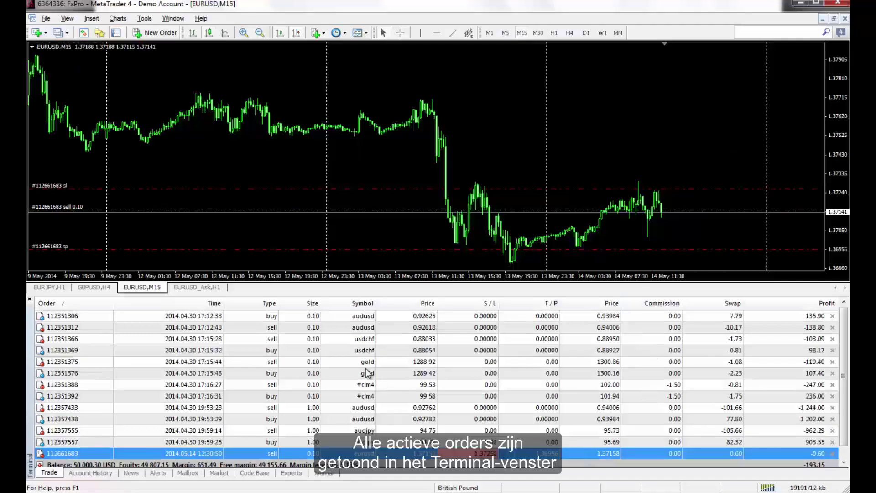
# Select the 1.00-lot AUDJPY buy order, load its symbol into the EURUSD_Ask chart window and turn on chart shift
pyautogui.click(366, 365)
pyautogui.scroll(-1, 366, 365)
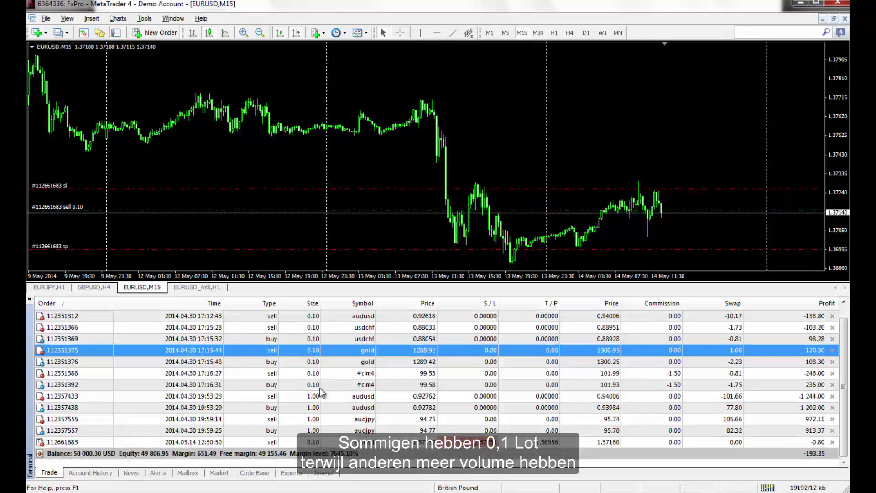
pyautogui.click(308, 432)
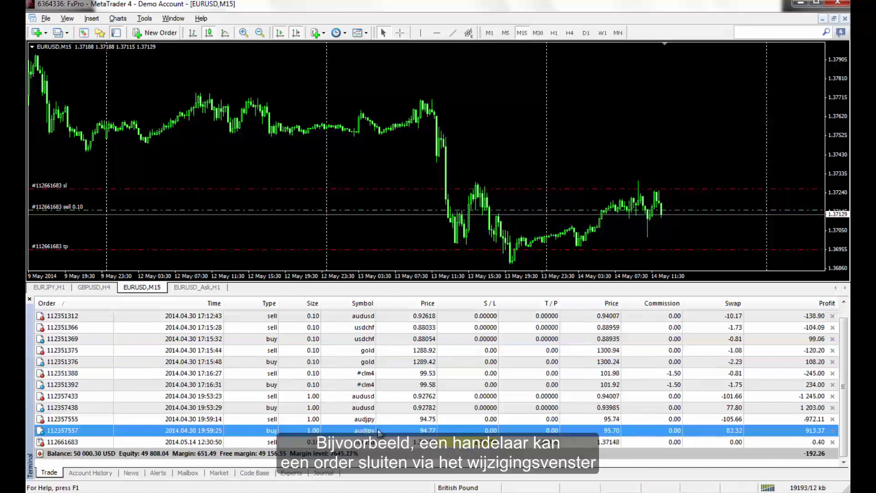
pyautogui.click(197, 287)
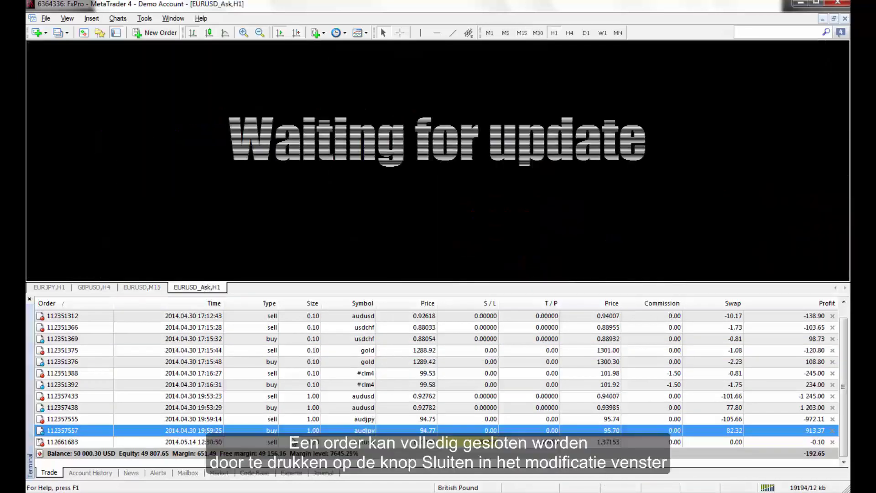
pyautogui.moveTo(311, 434); pyautogui.dragTo(336, 180)
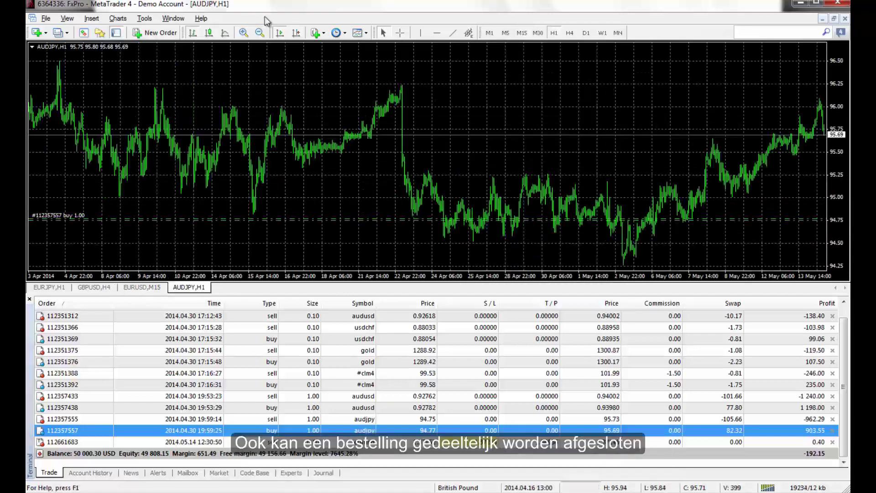
pyautogui.click(295, 33)
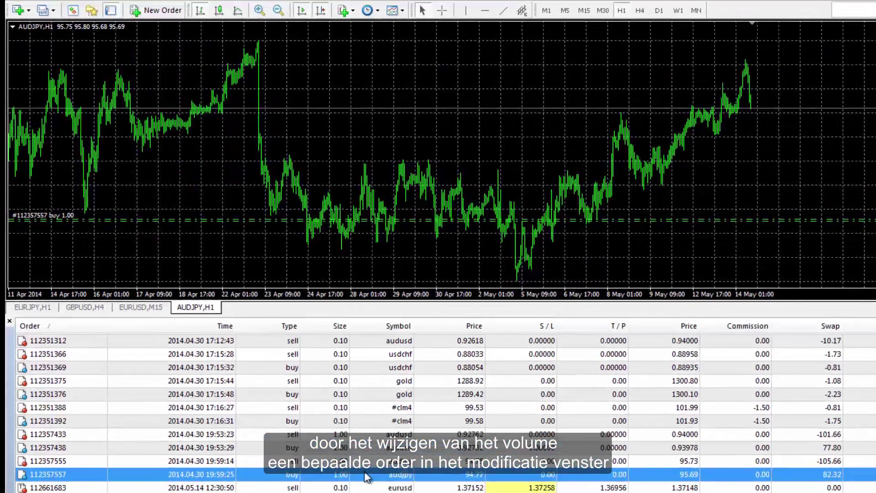
# Close the AUDJPY buy order at its full 1.00-lot volume
pyautogui.doubleClick(354, 458)
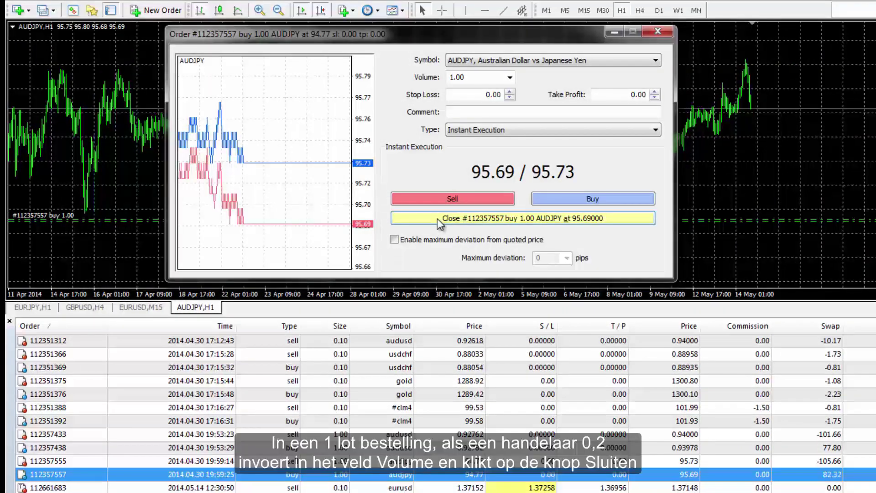
pyautogui.click(466, 218)
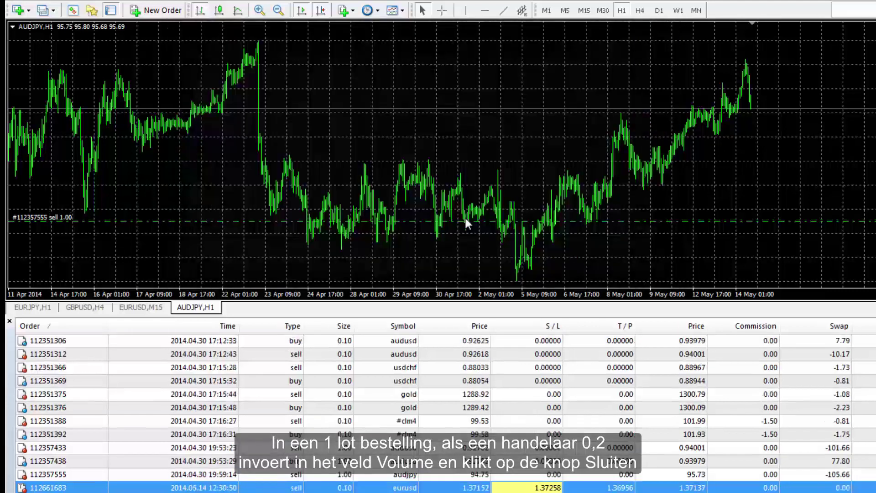